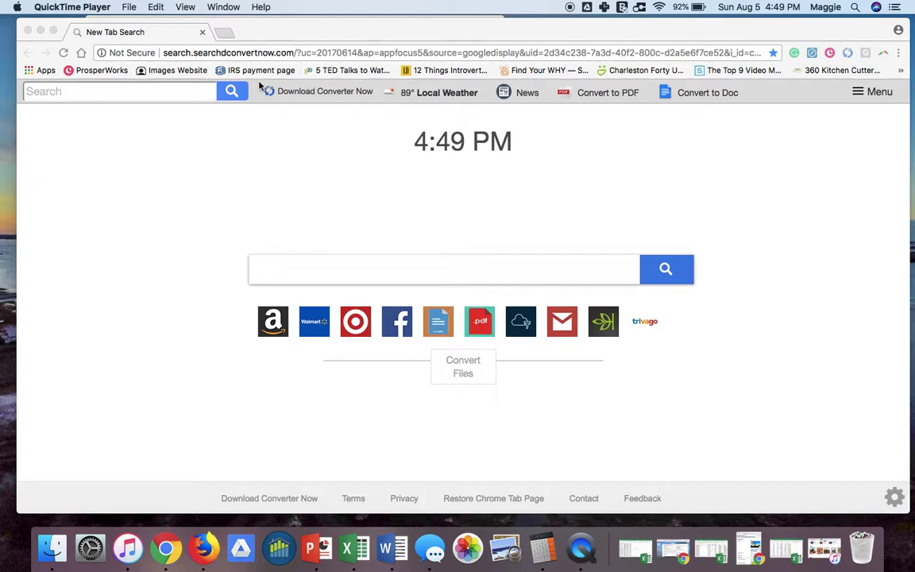
# Select the whole current URL in Chrome's address bar so it can be replaced.
pyautogui.click(300, 54)
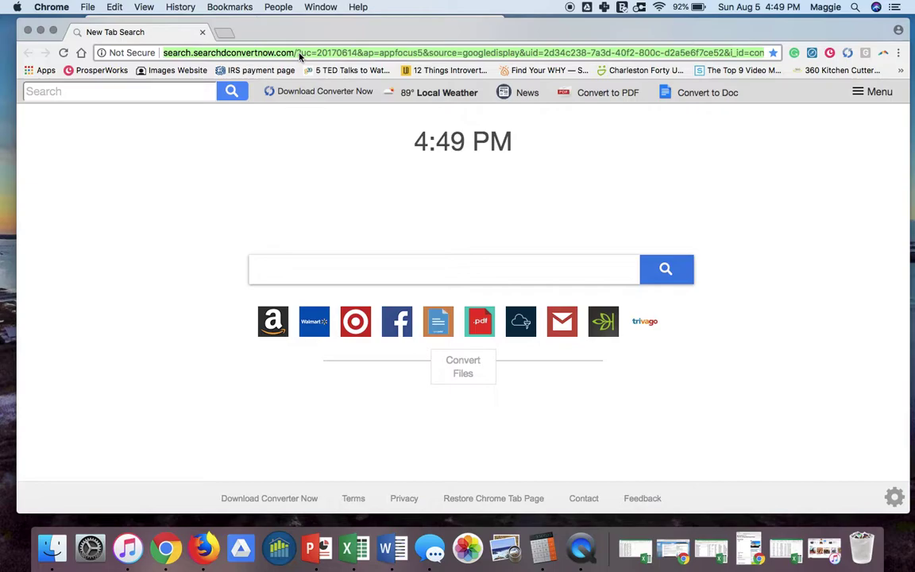
# Go to the agent's real estate website, which loads the chsrealestatetoday.com home page.
pyautogui.write('www.me')
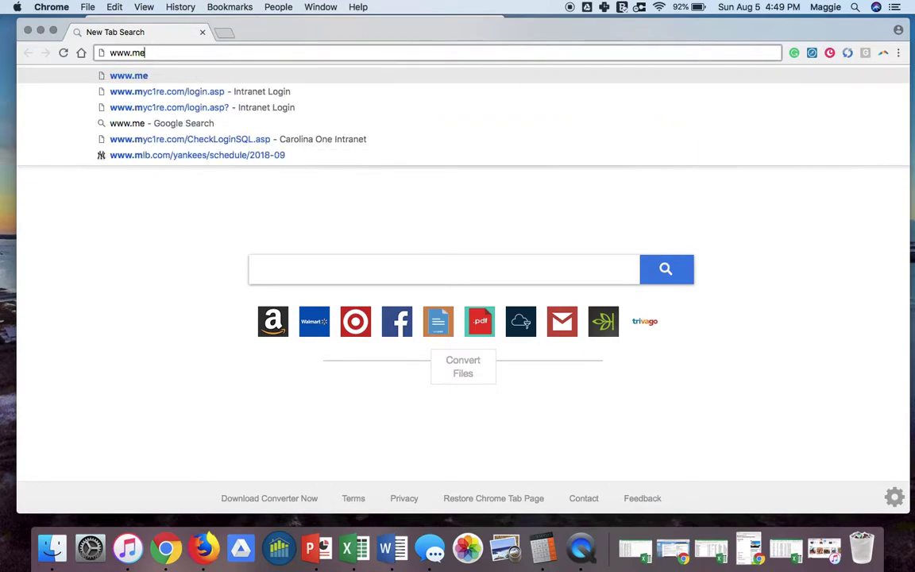
pyautogui.write('lissaloy')
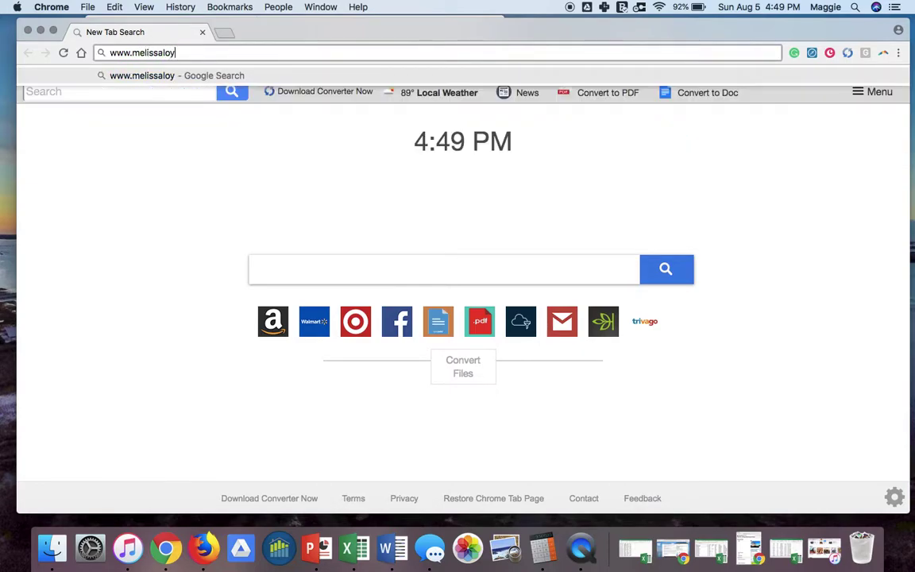
pyautogui.write('realestate.com')
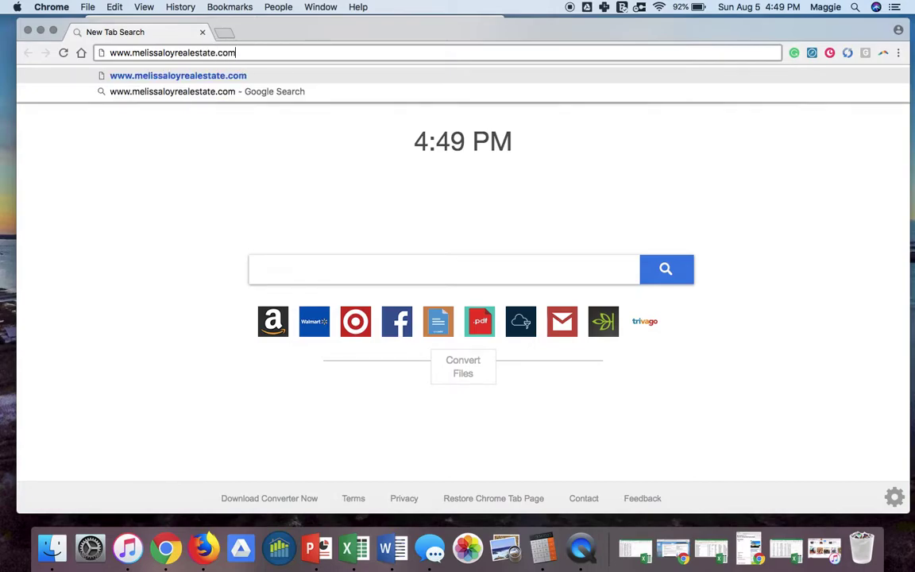
pyautogui.press('Return')
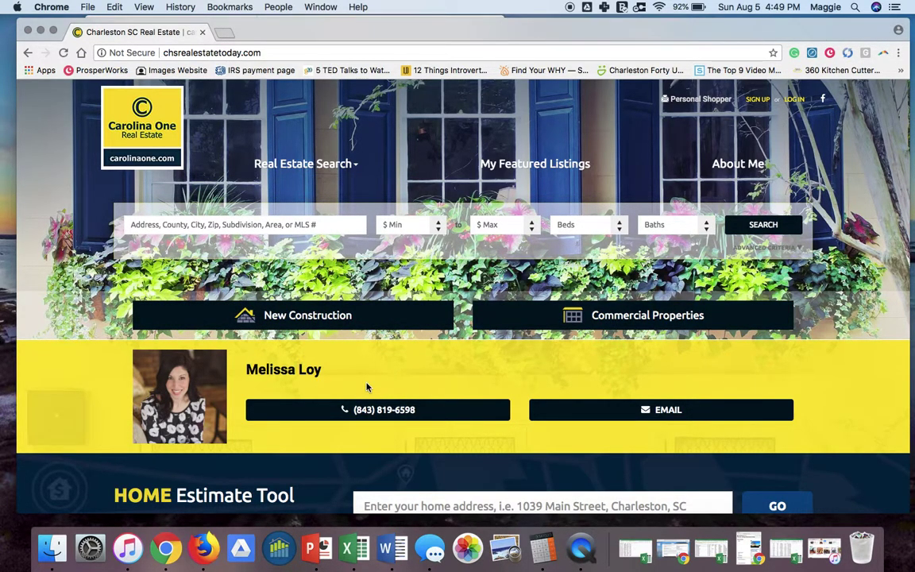
pyautogui.scroll(-5, 367, 387)
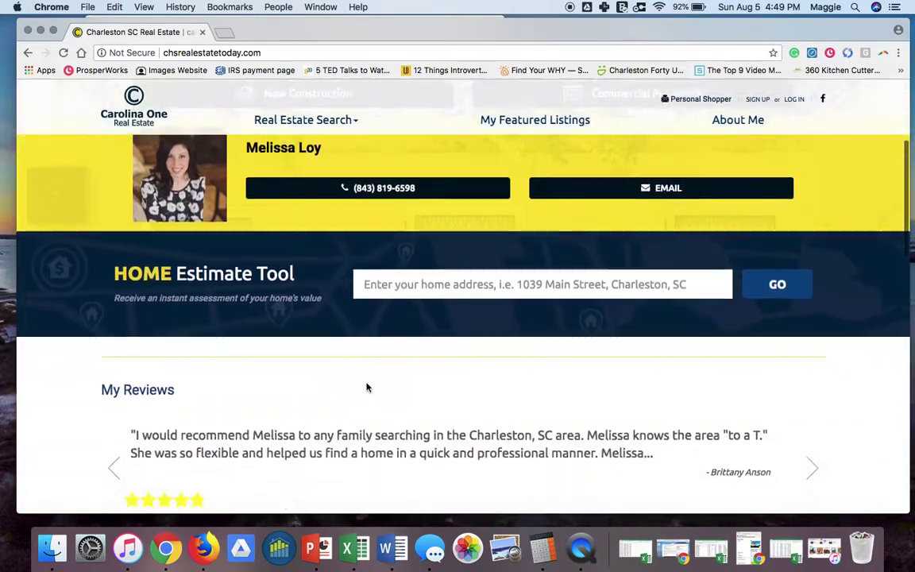
pyautogui.scroll(-3, 367, 386)
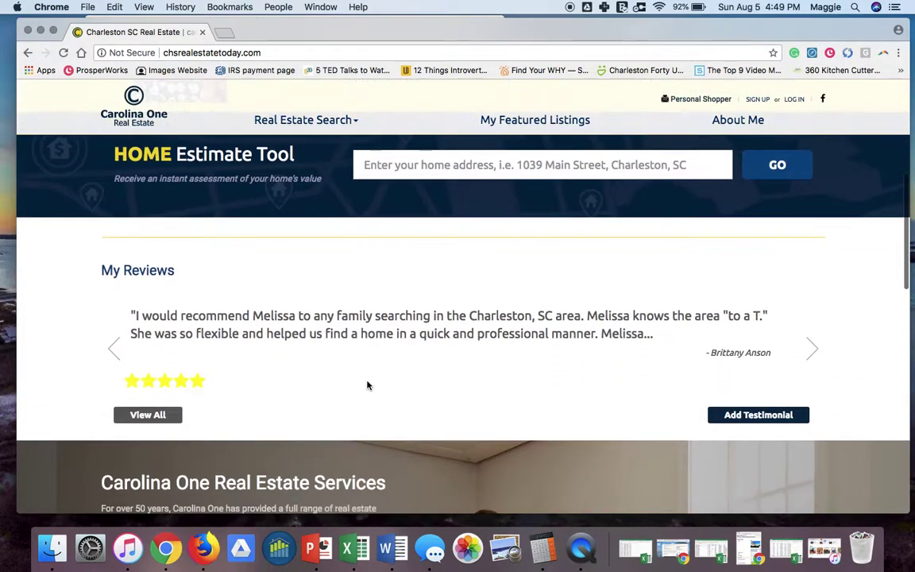
pyautogui.scroll(8, 367, 385)
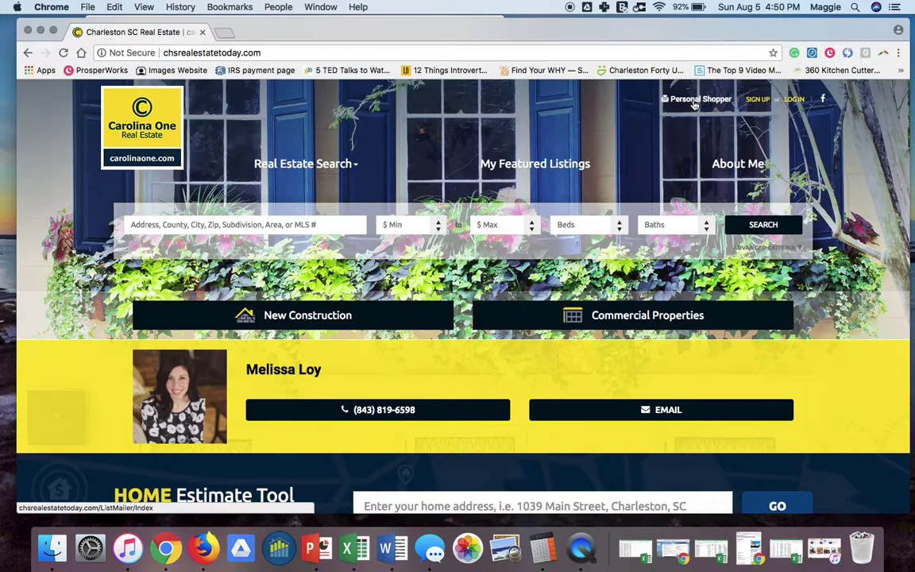
# Open the Personal Shopper features page and start signing up for an account.
pyautogui.click(693, 101)
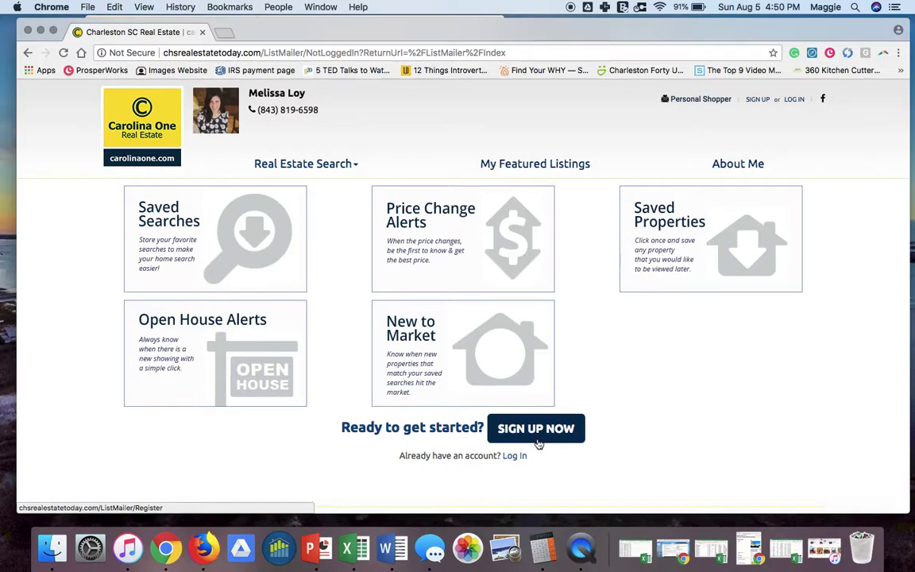
pyautogui.click(537, 433)
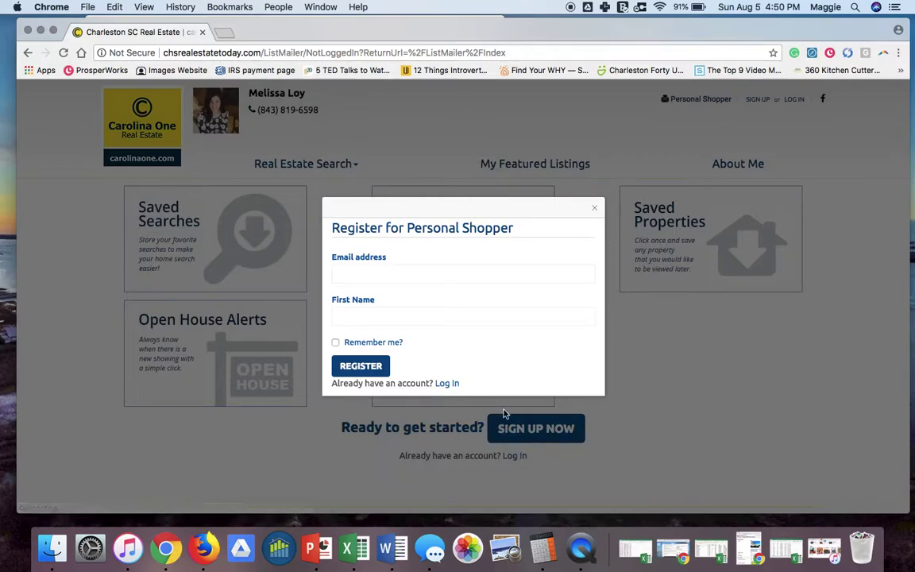
# Register with the autofilled e-mail address and the user's name as first name.
pyautogui.click(386, 275)
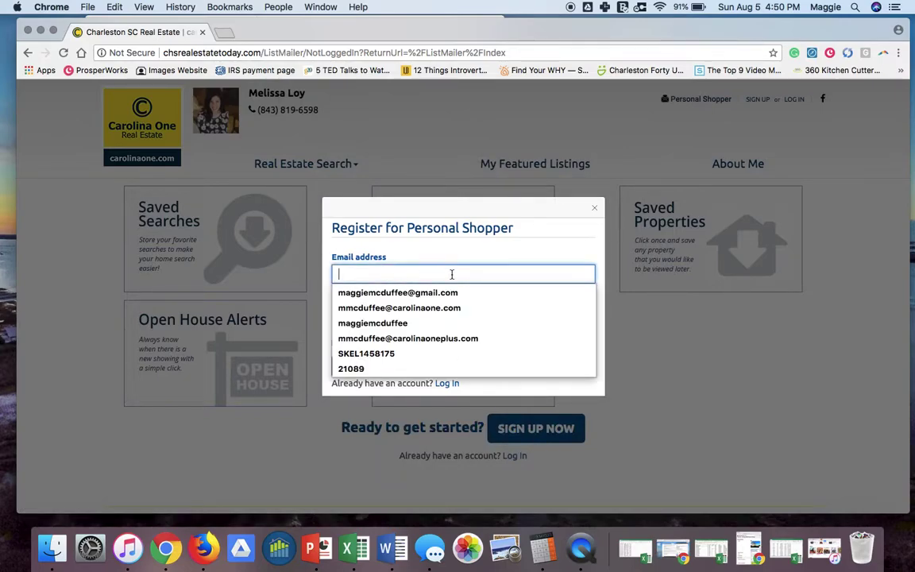
pyautogui.click(517, 257)
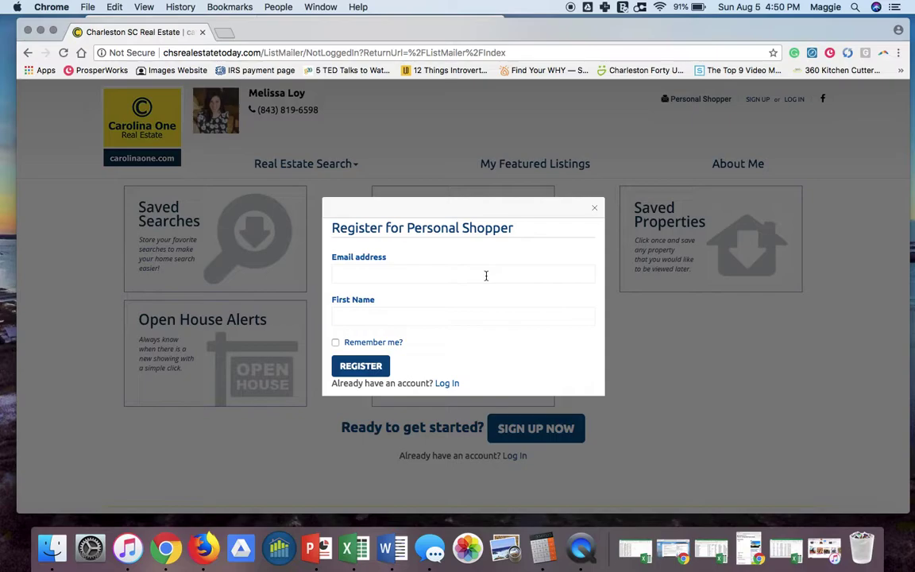
pyautogui.click(484, 273)
pyautogui.write('maggie')
pyautogui.press('Down')
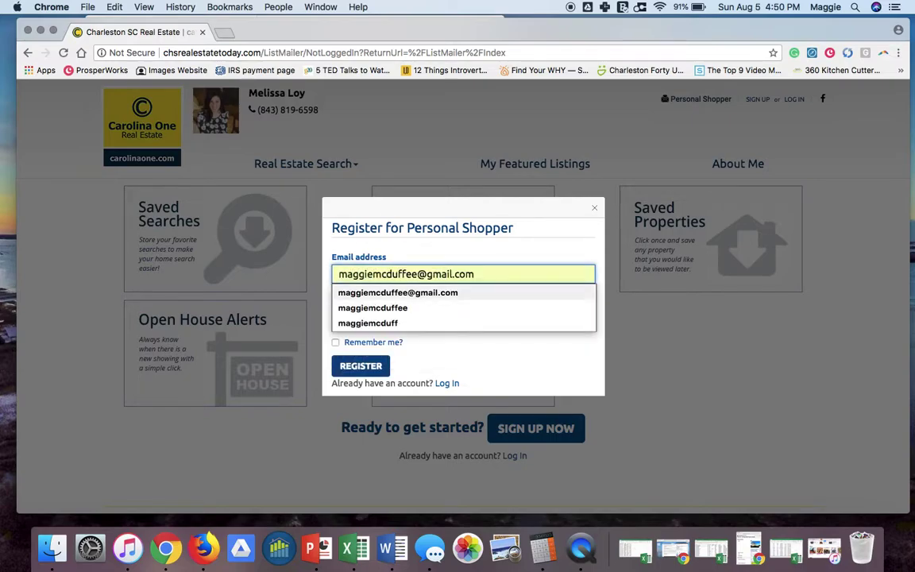
pyautogui.press('Tab')
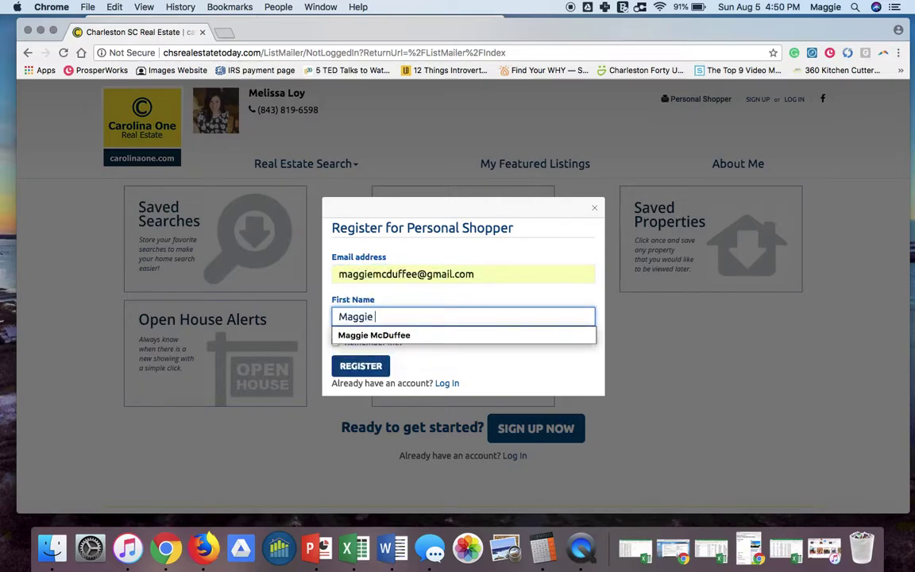
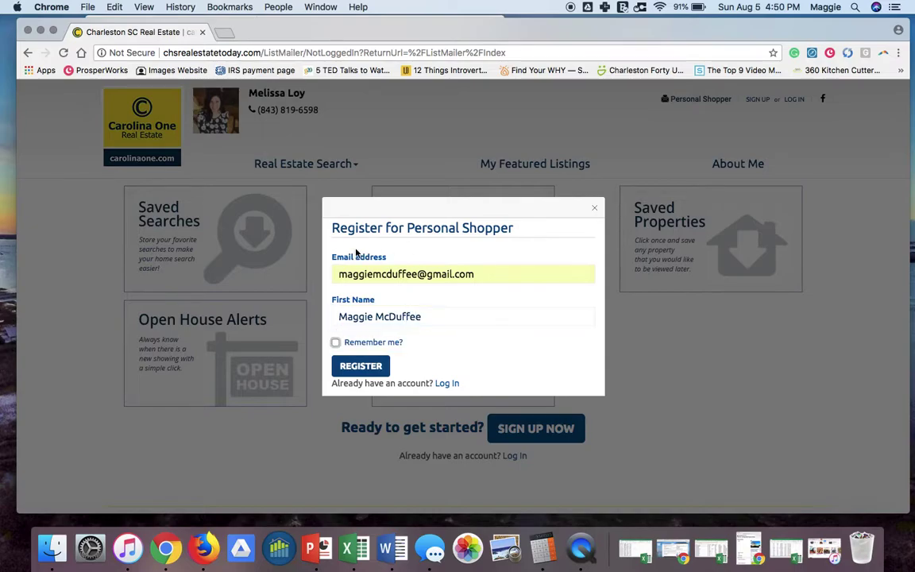
pyautogui.click(358, 369)
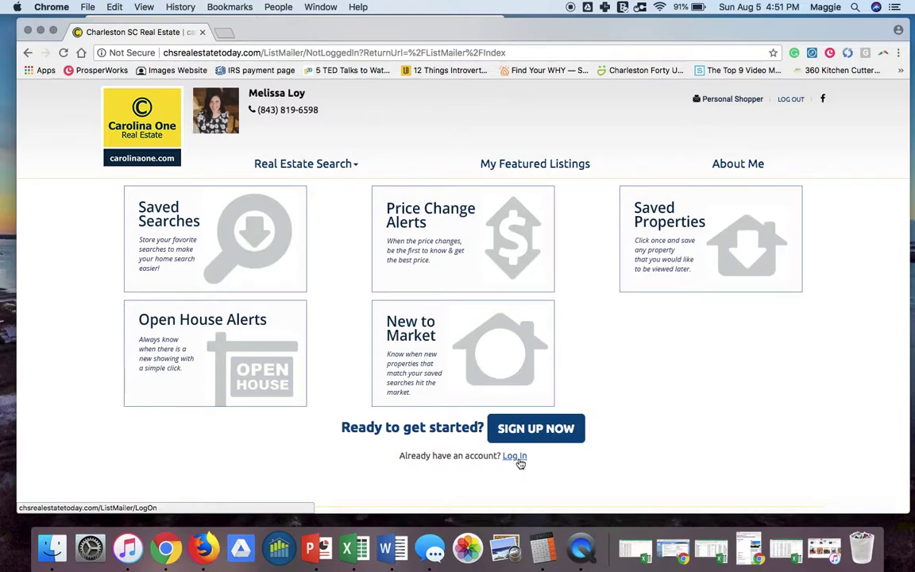
# Log in and review the dashboard's zero saved properties, searches and alerts.
pyautogui.click(516, 458)
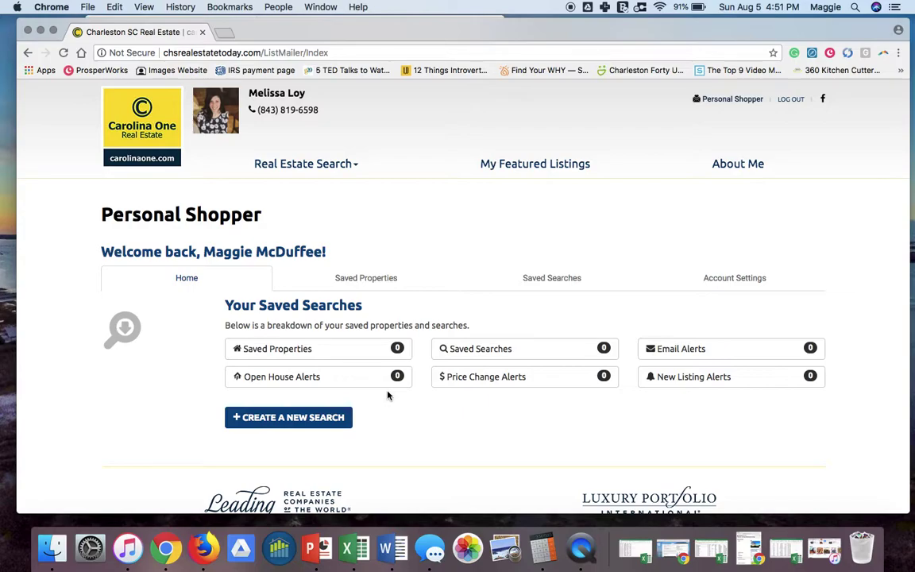
pyautogui.scroll(-1, 425, 429)
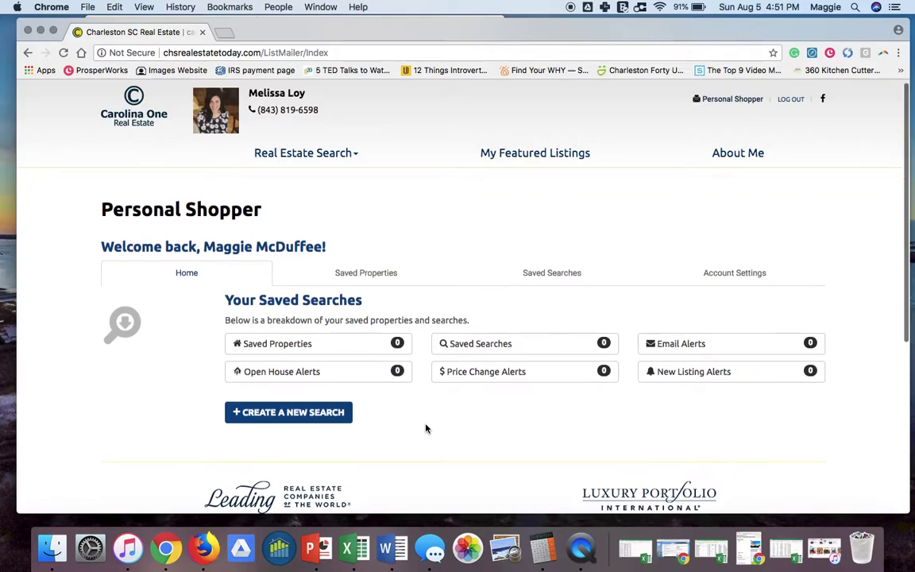
pyautogui.scroll(1, 426, 429)
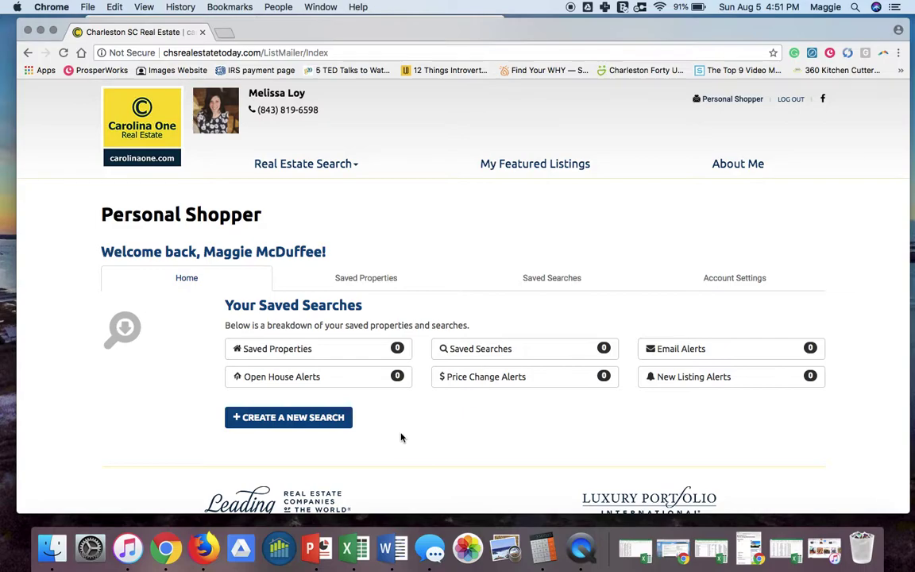
pyautogui.scroll(-1, 401, 437)
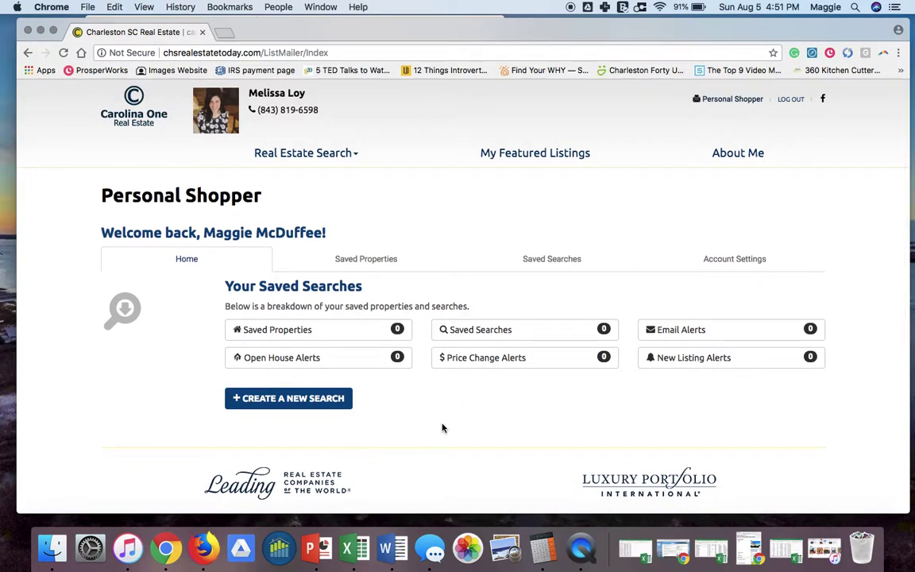
# Open Account Settings and scroll down to the agent selection field.
pyautogui.click(725, 268)
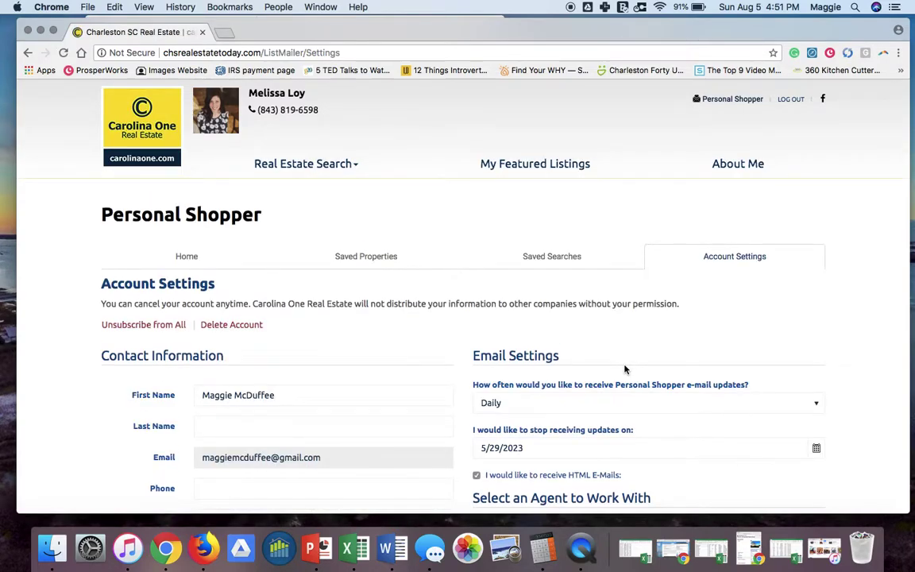
pyautogui.scroll(-3, 625, 369)
pyautogui.scroll(-3, 624, 369)
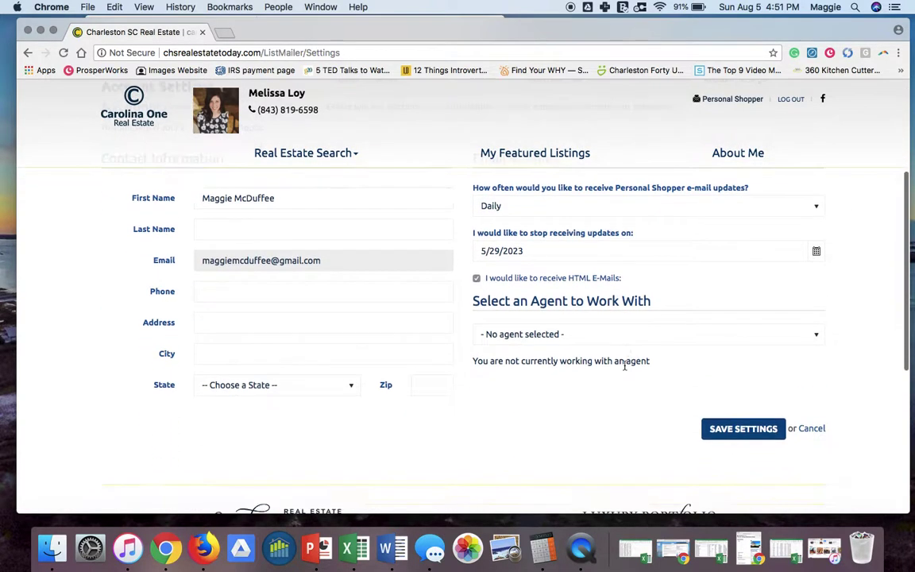
# Choose the site's own agent as the agent to work with and save the settings.
pyautogui.click(589, 334)
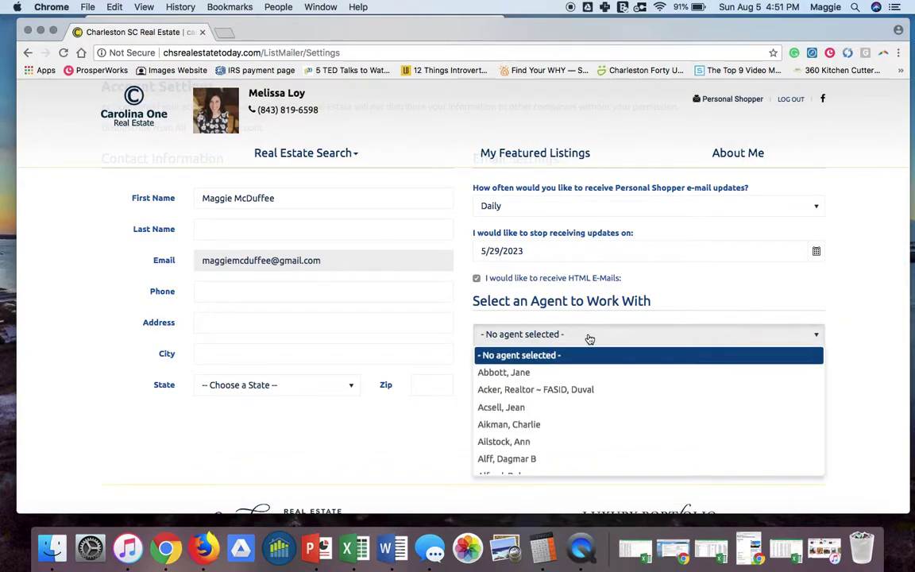
pyautogui.write('mead')
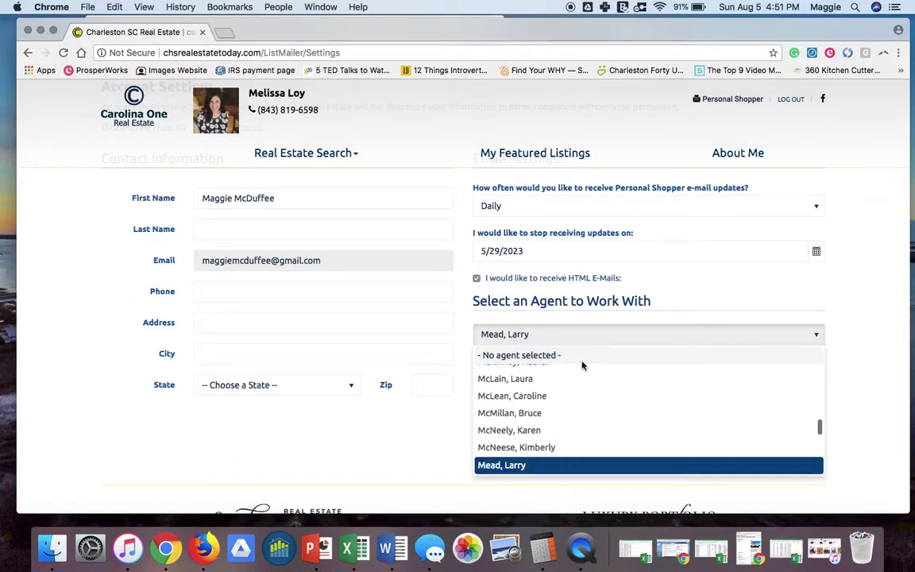
pyautogui.press('Down')
pyautogui.write('loy')
pyautogui.press('Down')
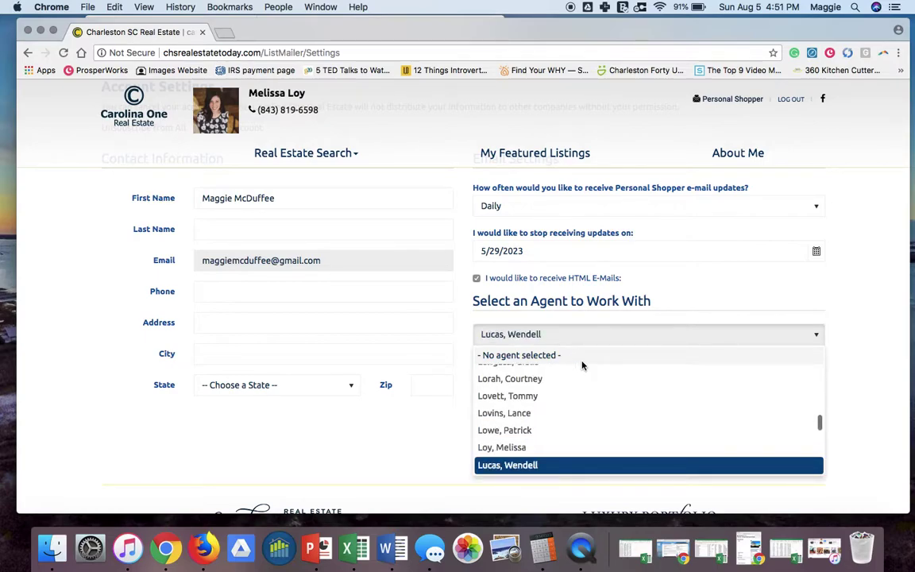
pyautogui.press('Up')
pyautogui.press('Return')
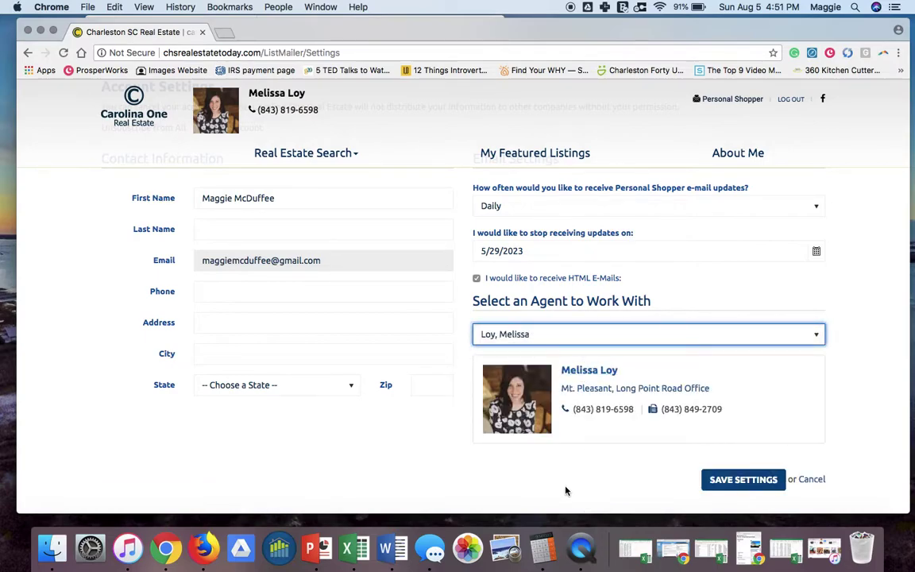
pyautogui.scroll(-1, 668, 470)
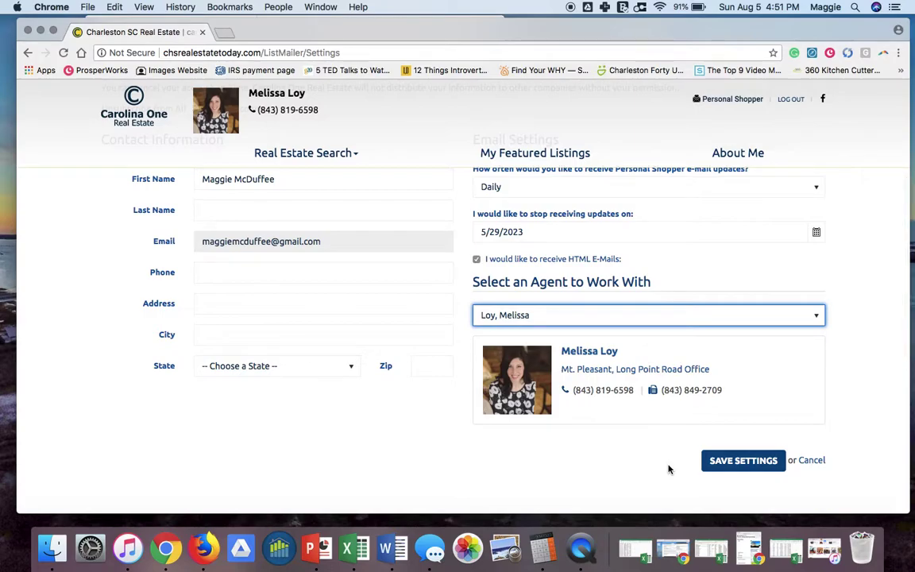
pyautogui.scroll(-3, 608, 458)
pyautogui.scroll(4, 608, 457)
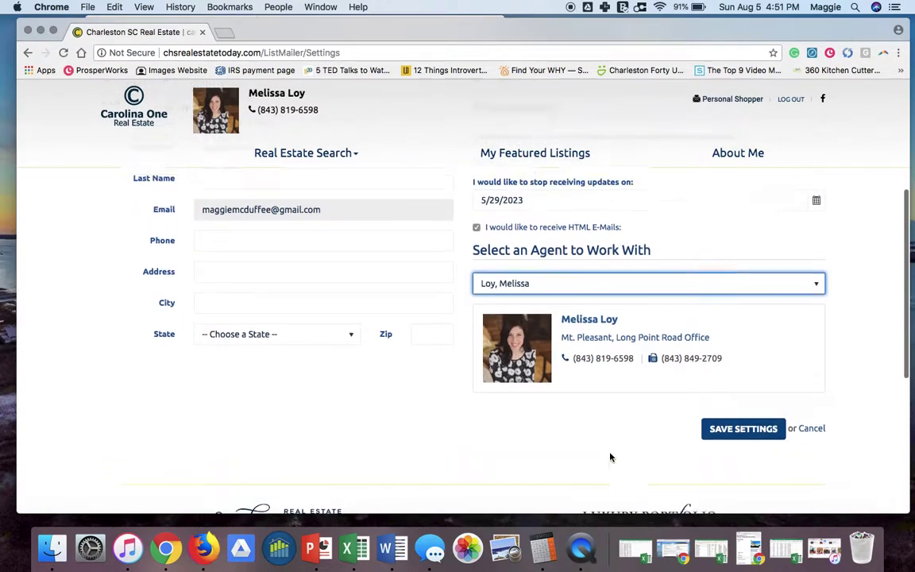
pyautogui.click(743, 479)
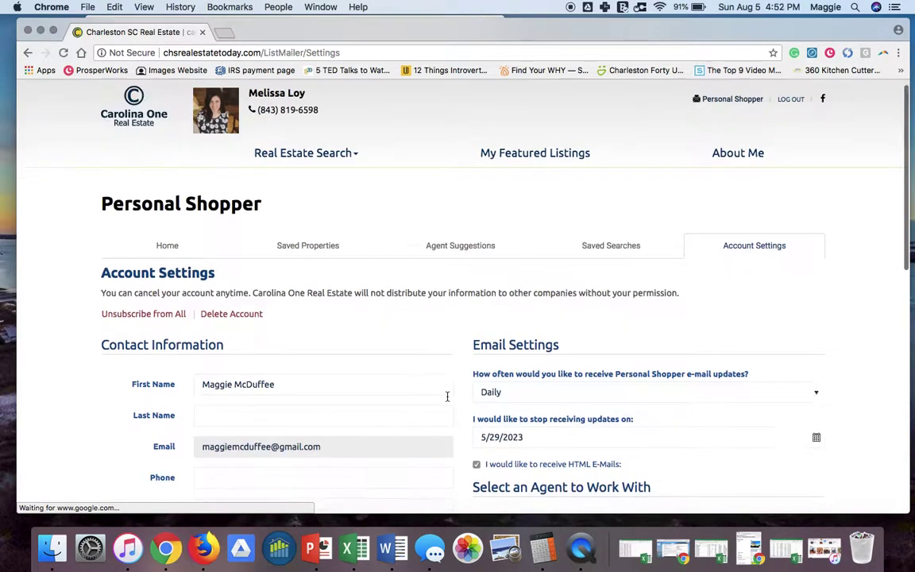
# Change the e-mail update frequency from Daily to Weekly and save the settings.
pyautogui.scroll(-2, 447, 396)
pyautogui.scroll(-1, 413, 381)
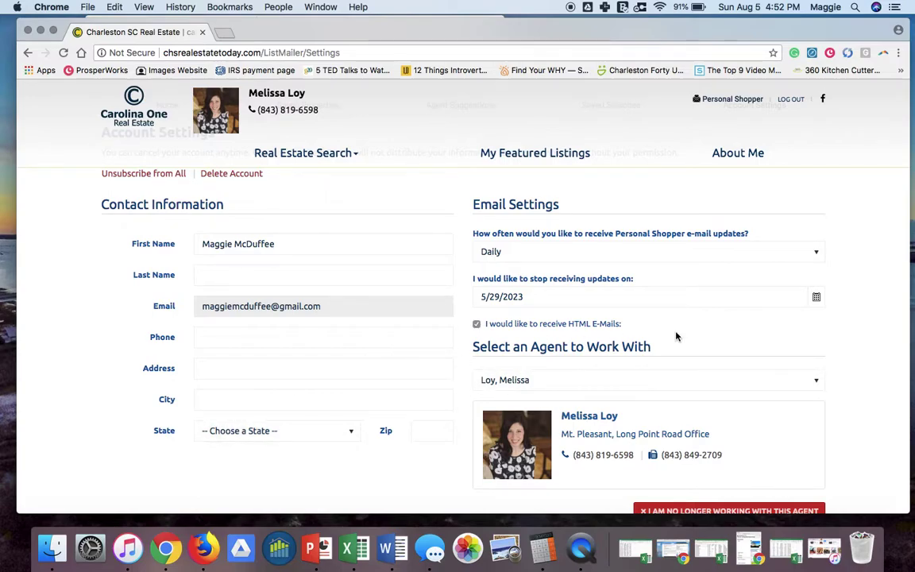
pyautogui.scroll(1, 676, 336)
pyautogui.scroll(3, 676, 336)
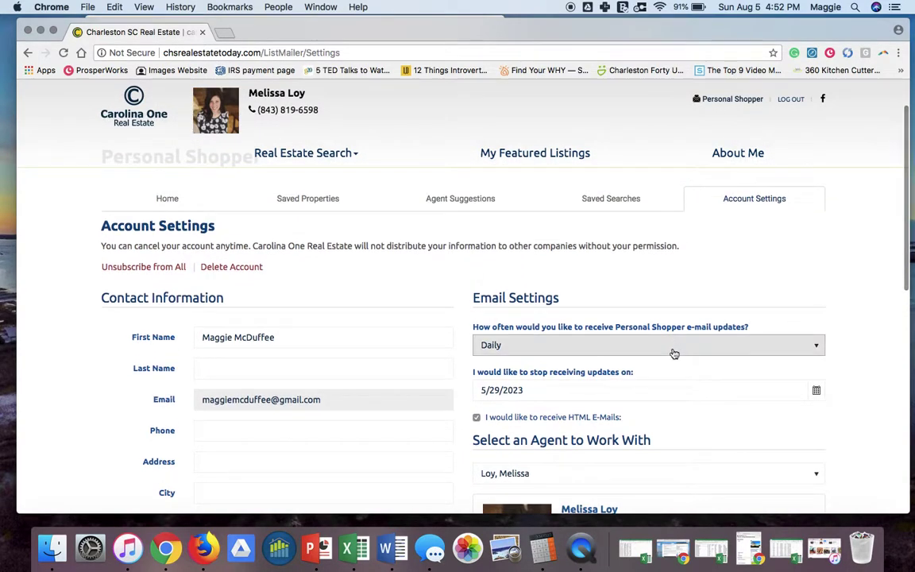
pyautogui.click(674, 349)
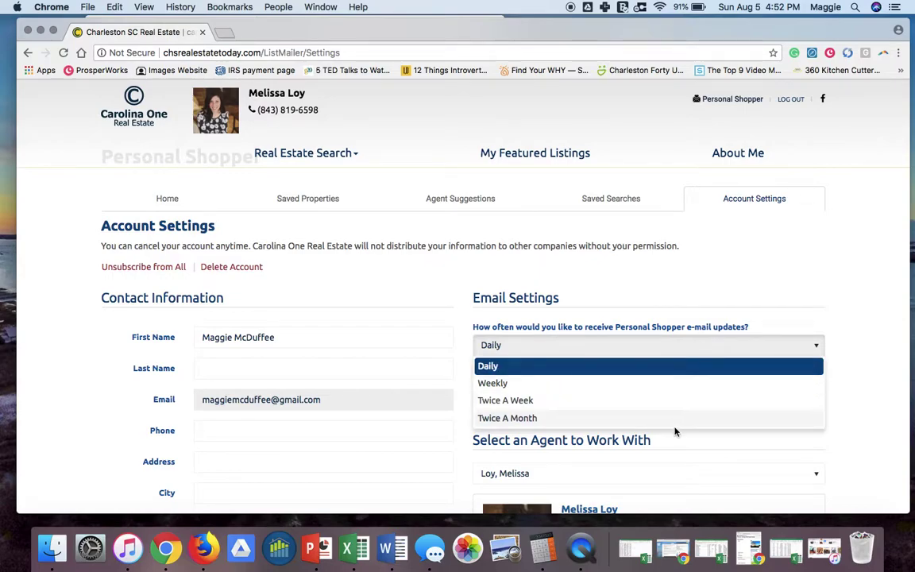
pyautogui.click(675, 384)
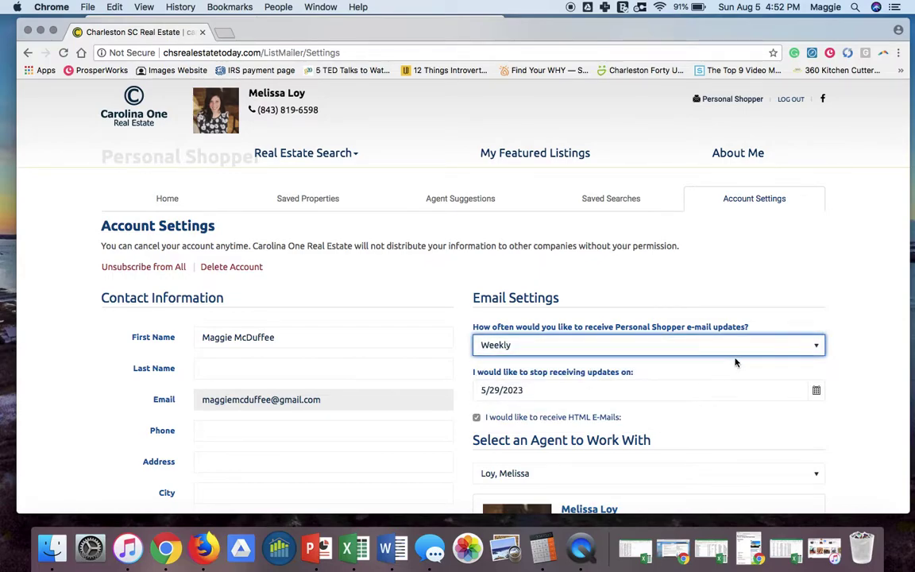
pyautogui.click(758, 352)
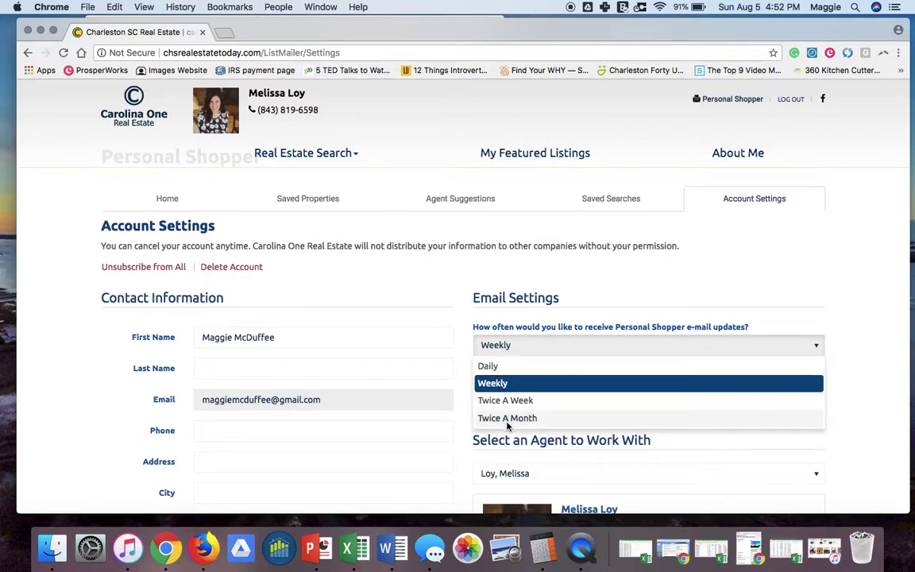
pyautogui.click(578, 386)
pyautogui.scroll(-5, 841, 377)
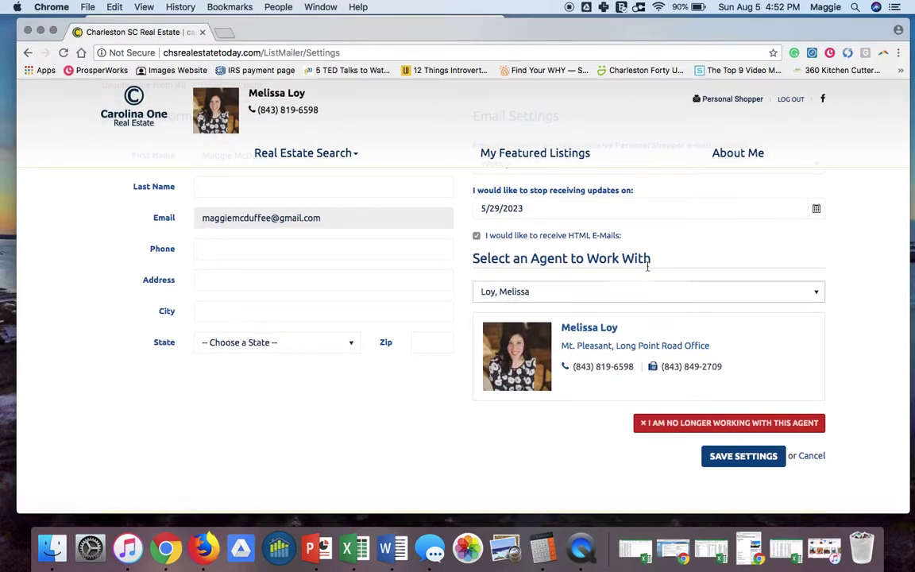
pyautogui.click(745, 458)
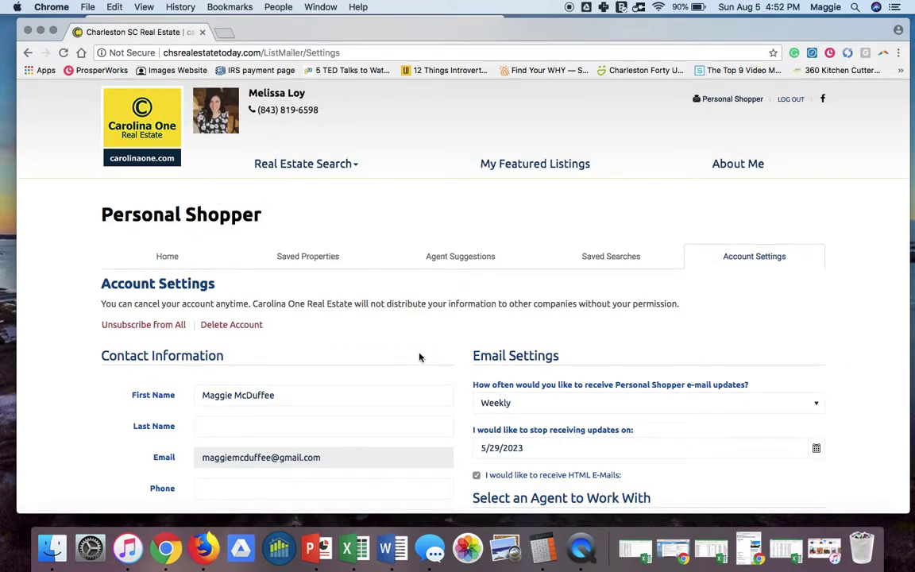
# Check the Home tab's zero saved counts, then start a new property search.
pyautogui.click(167, 260)
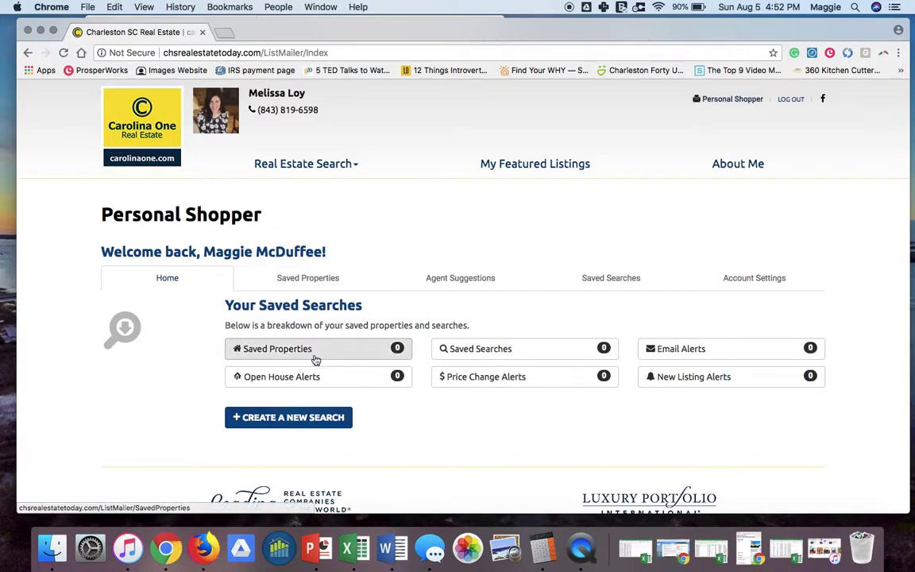
pyautogui.scroll(-1, 381, 433)
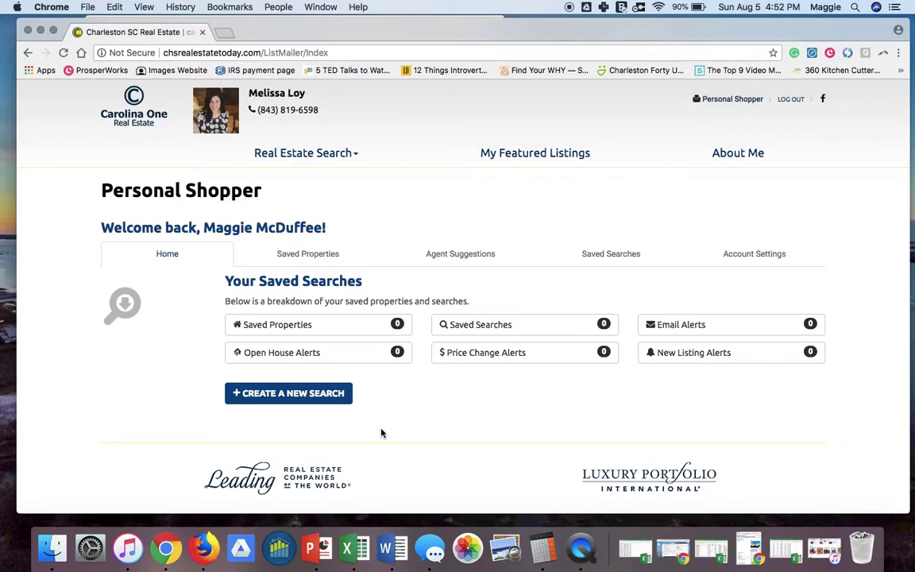
pyautogui.click(256, 404)
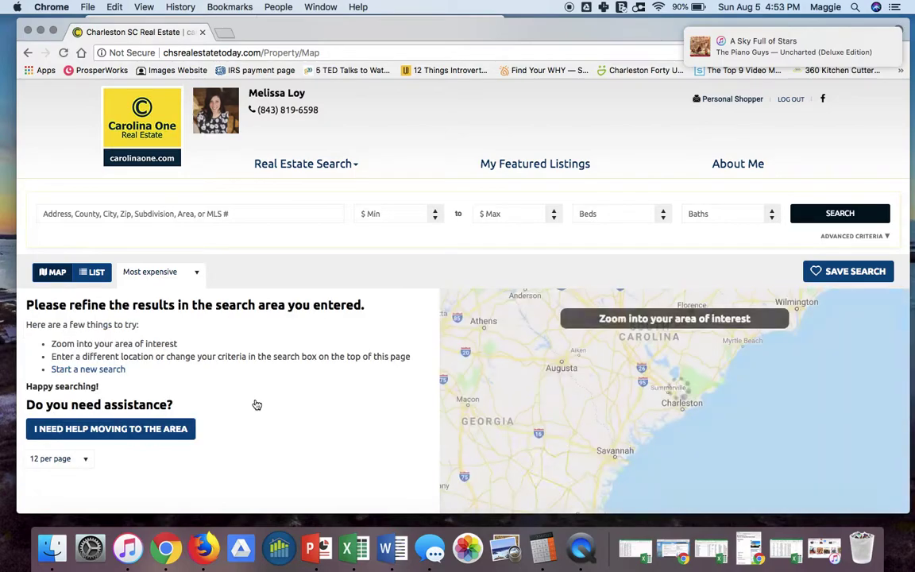
# Search for 'Rivertown' and accept the Rivertowne Subdivision, SC suggestion.
pyautogui.click(153, 213)
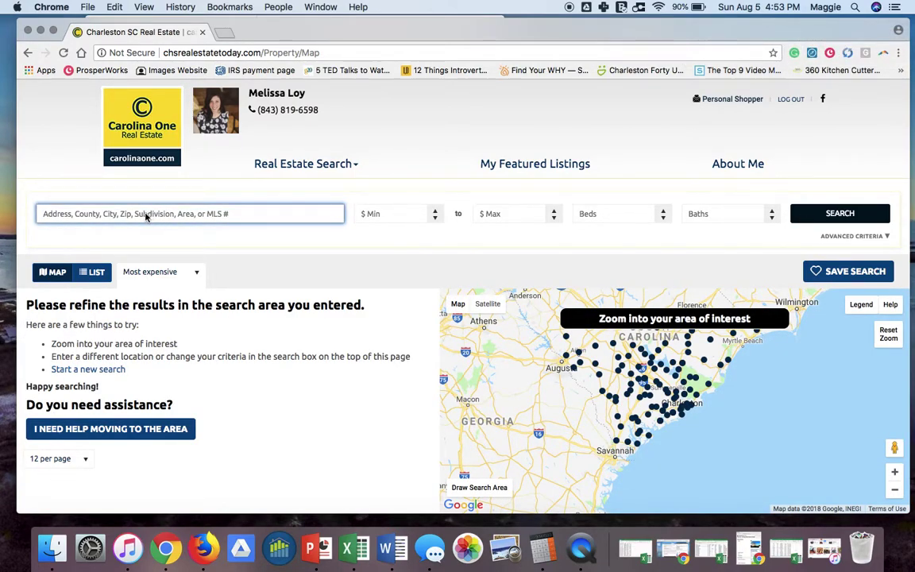
pyautogui.write('Rivertown')
pyautogui.press('Return')
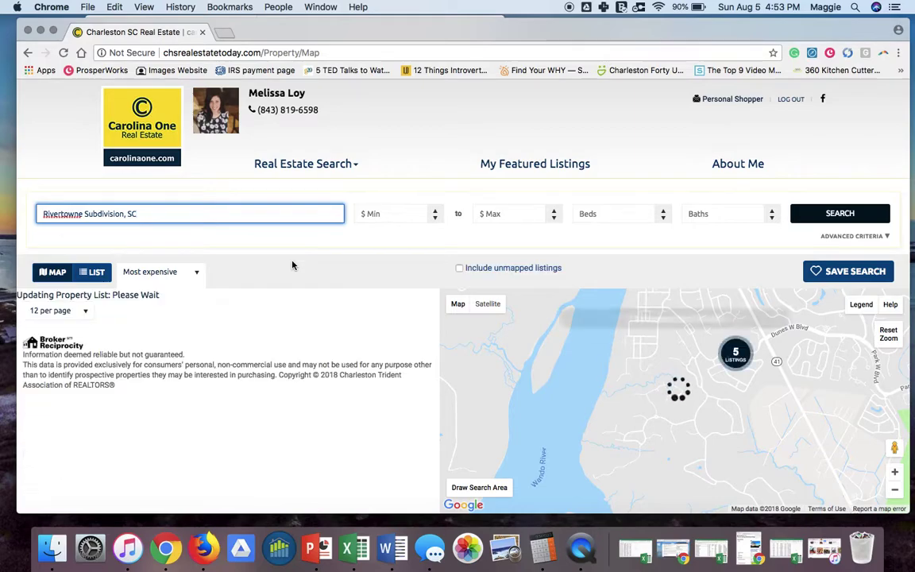
# Inspect map markers and scroll through the 11 Rivertowne listing cards.
pyautogui.click(612, 367)
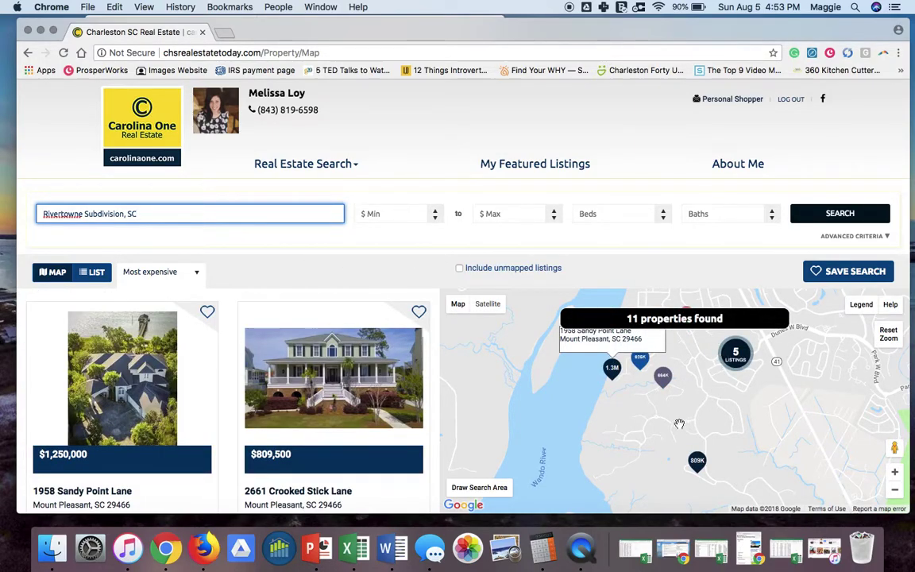
pyautogui.click(639, 358)
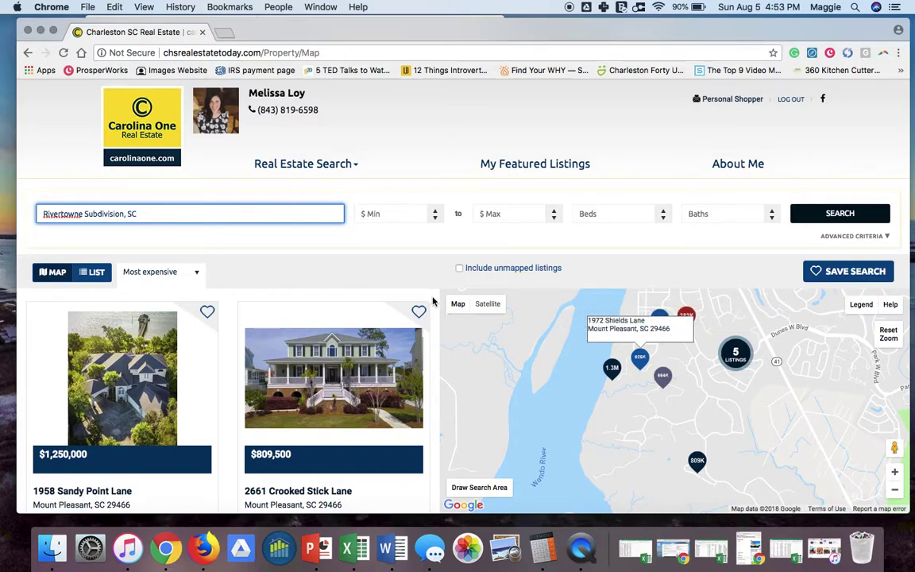
pyautogui.click(270, 245)
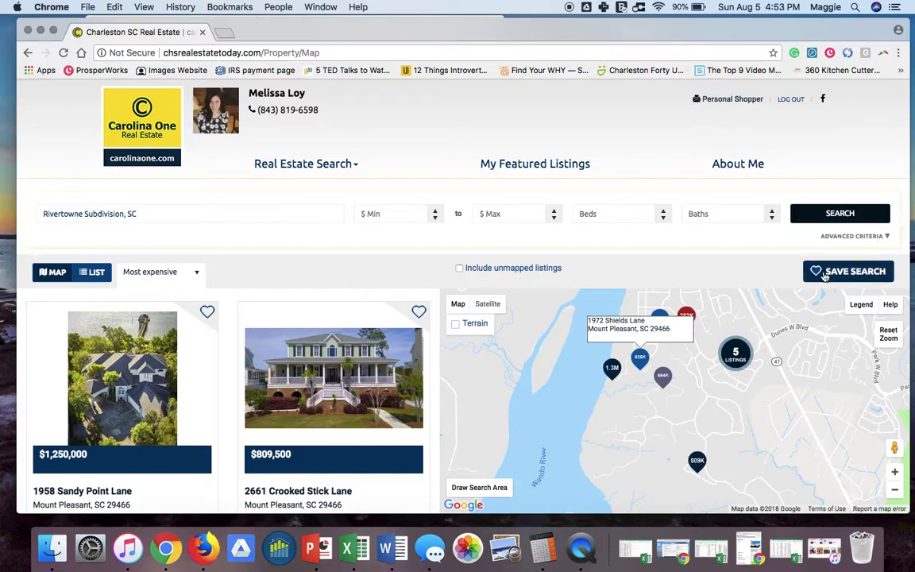
pyautogui.scroll(-5, 425, 370)
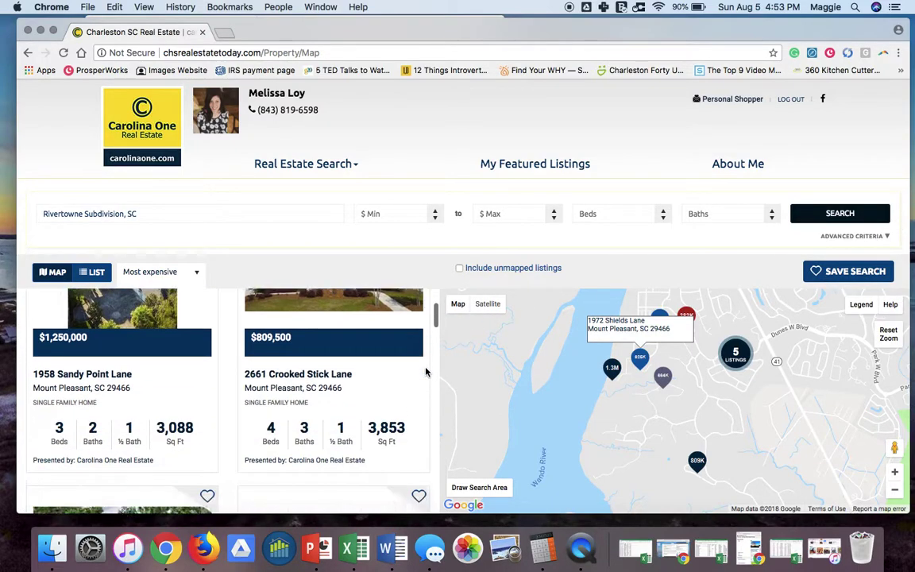
pyautogui.scroll(-5, 425, 370)
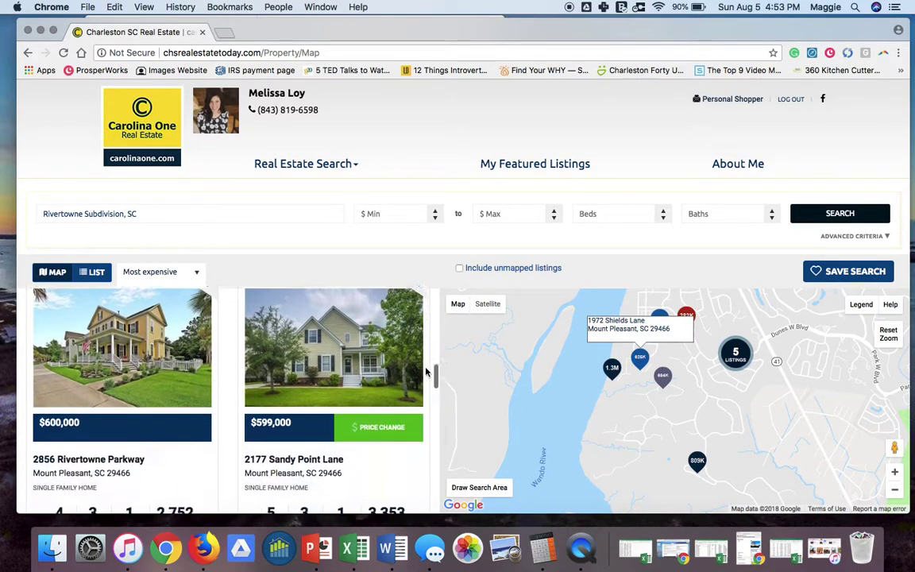
pyautogui.scroll(1, 426, 371)
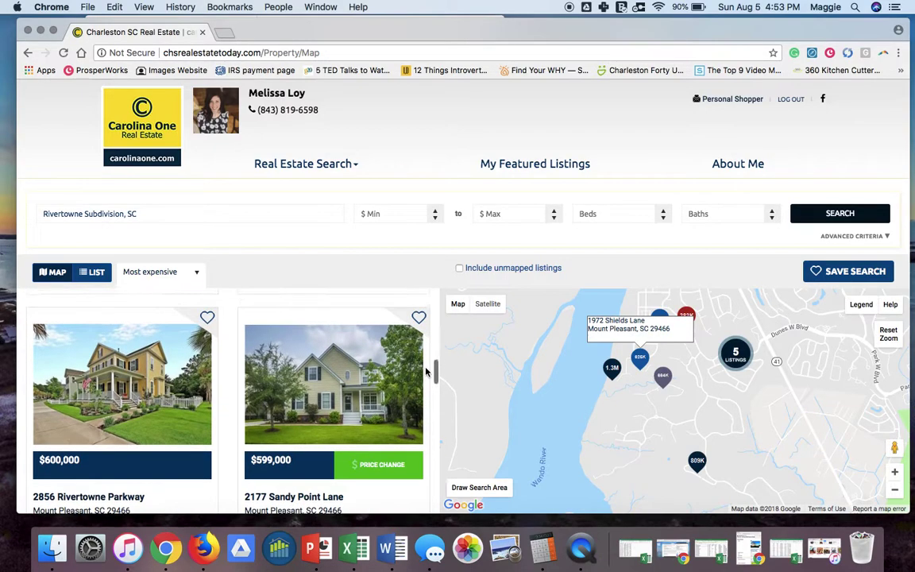
pyautogui.click(419, 319)
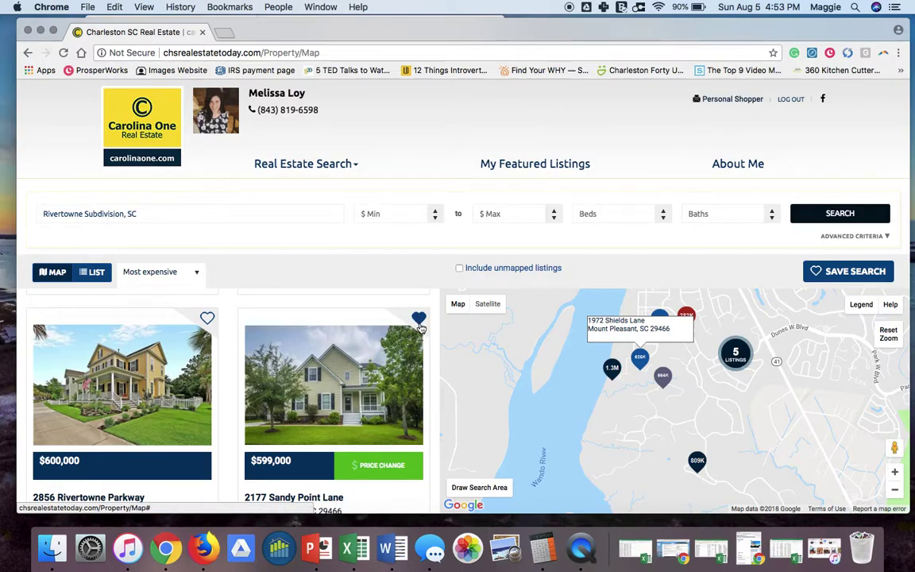
pyautogui.scroll(5, 421, 329)
pyautogui.scroll(5, 421, 332)
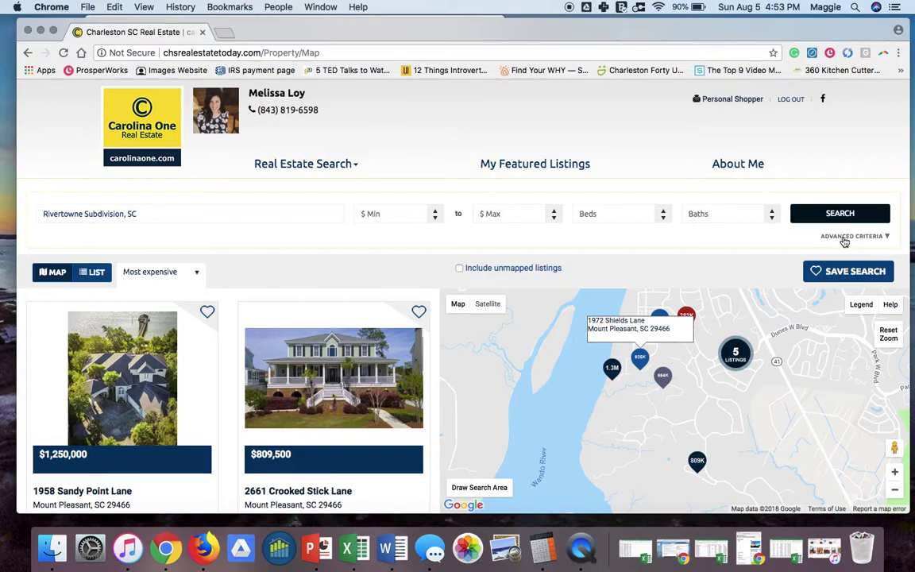
# Add a 2,500 sq ft minimum in Advanced Criteria and rerun the Rivertowne search.
pyautogui.click(844, 237)
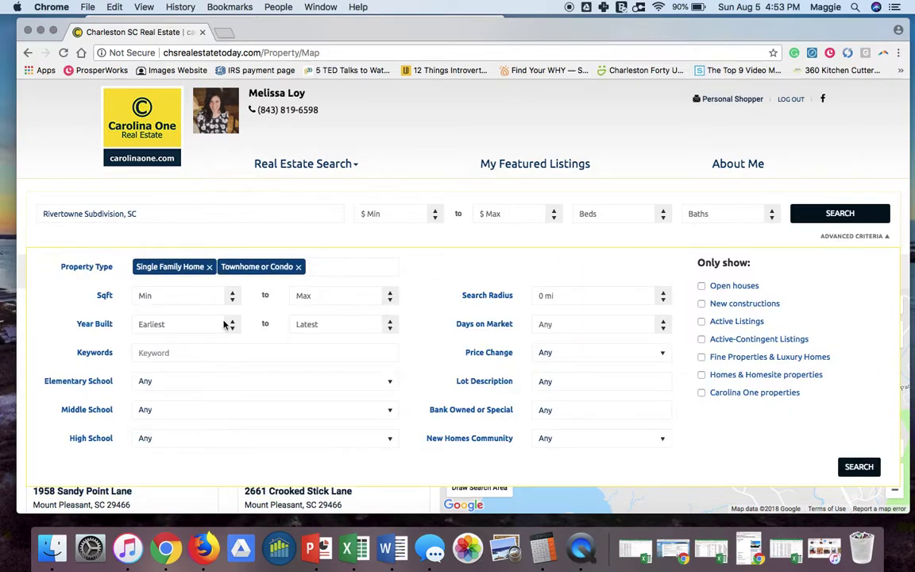
pyautogui.click(146, 295)
pyautogui.write('2500')
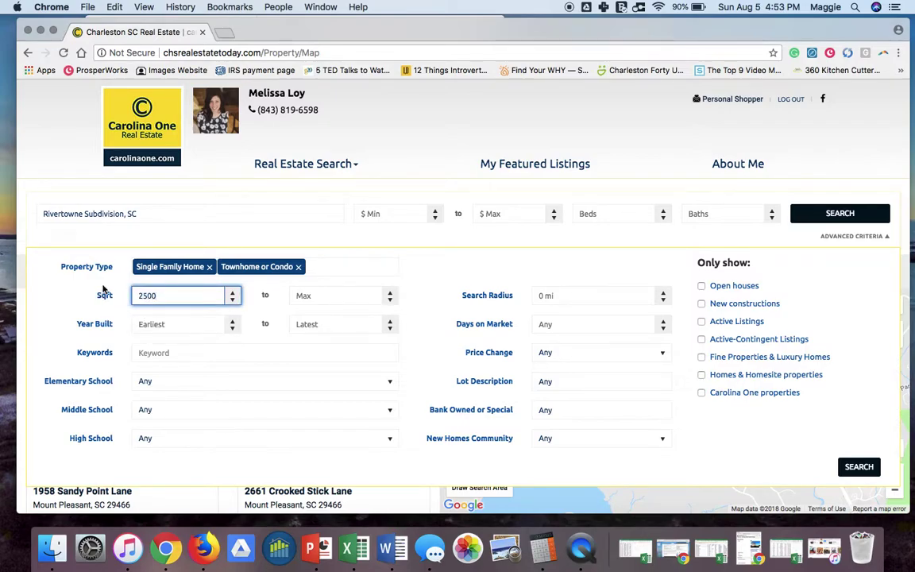
pyautogui.press('Tab')
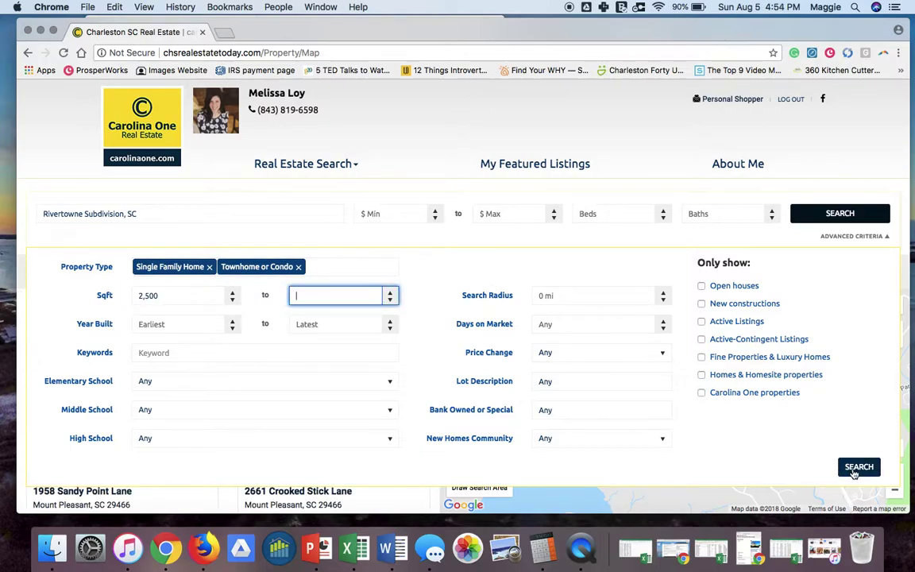
pyautogui.click(858, 468)
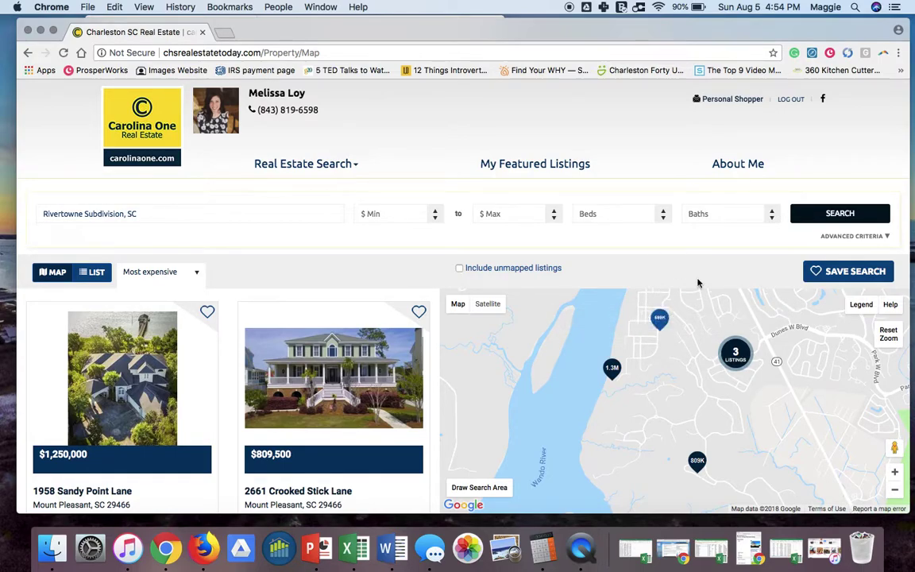
# Save the current search as 'Rivertowne homes over 2500 SF' with New Listings and Price Changes alerts checked.
pyautogui.click(842, 278)
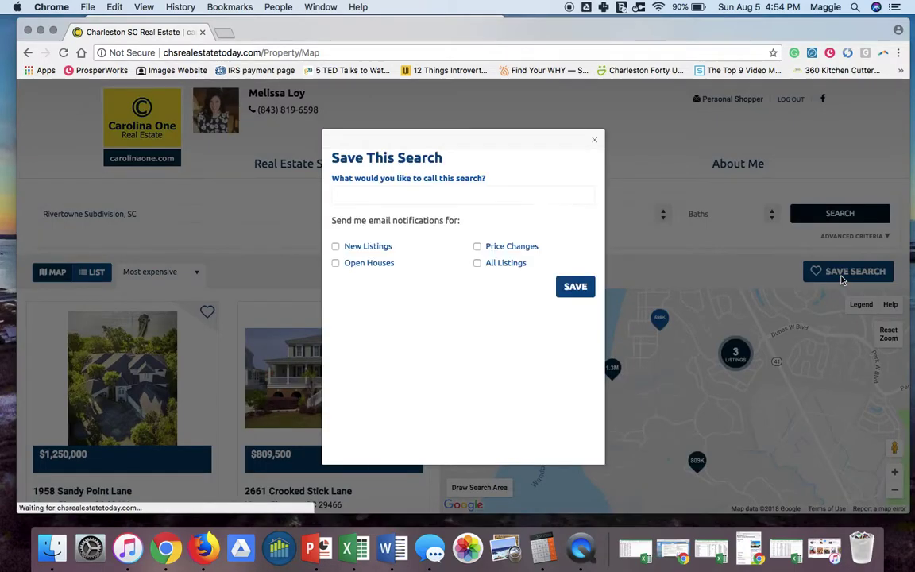
pyautogui.click(413, 274)
pyautogui.write('Riv')
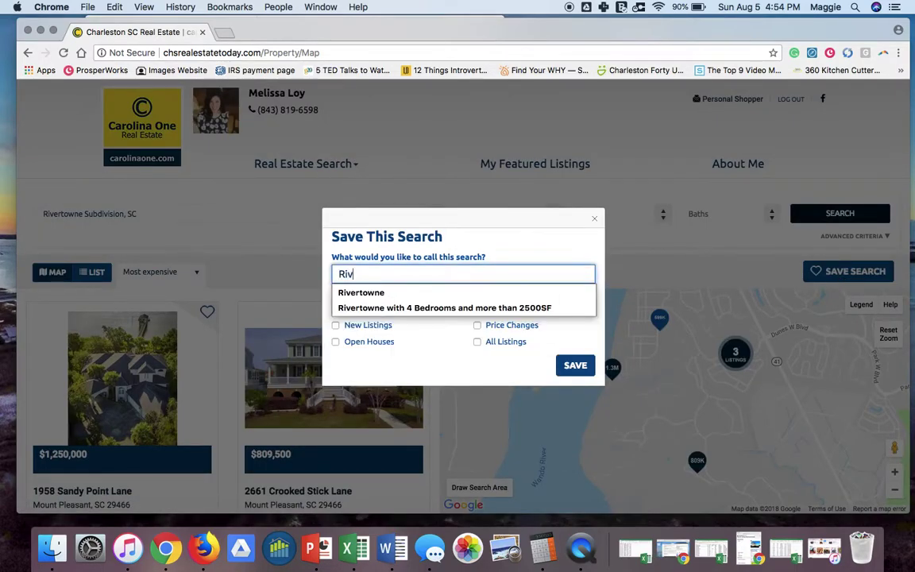
pyautogui.write('ertowne homes over 2500 SF')
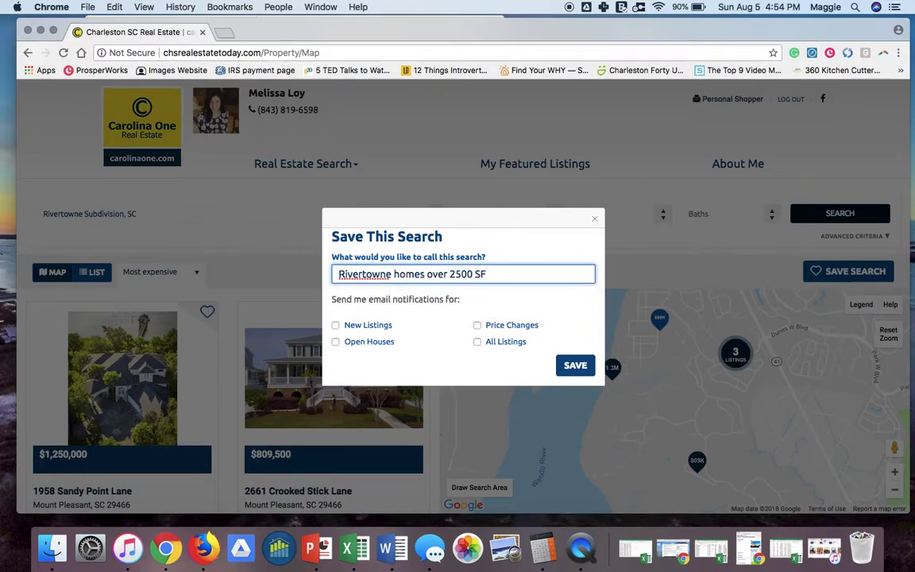
pyautogui.click(335, 326)
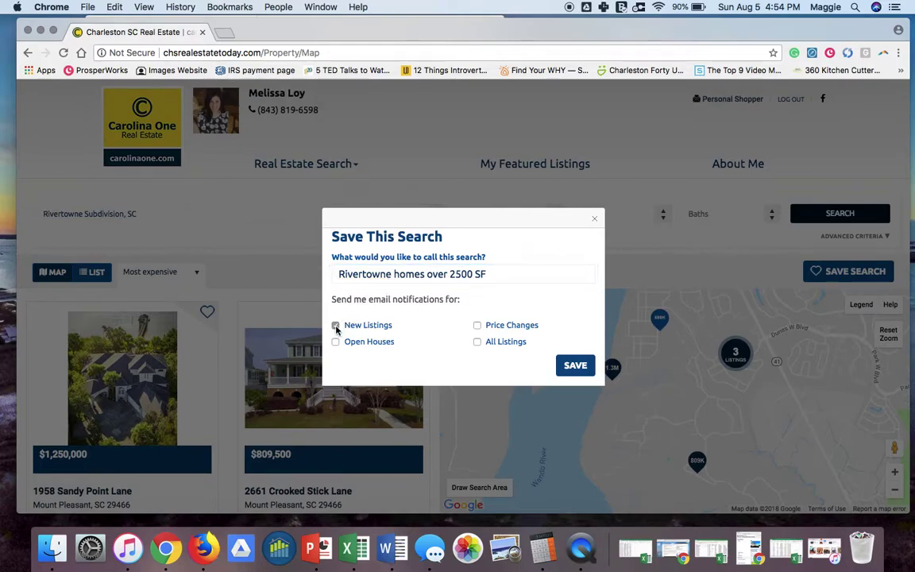
pyautogui.click(477, 327)
pyautogui.click(575, 367)
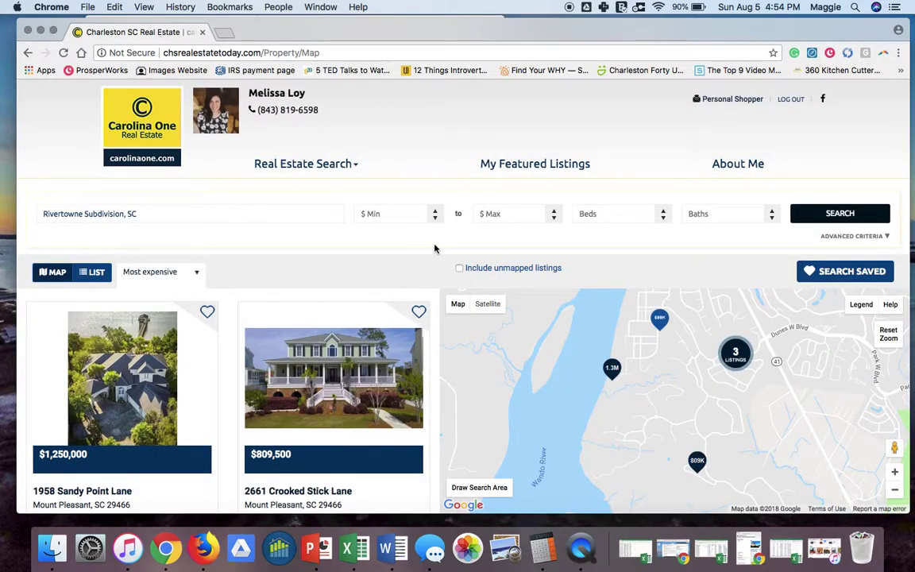
pyautogui.scroll(-5, 429, 334)
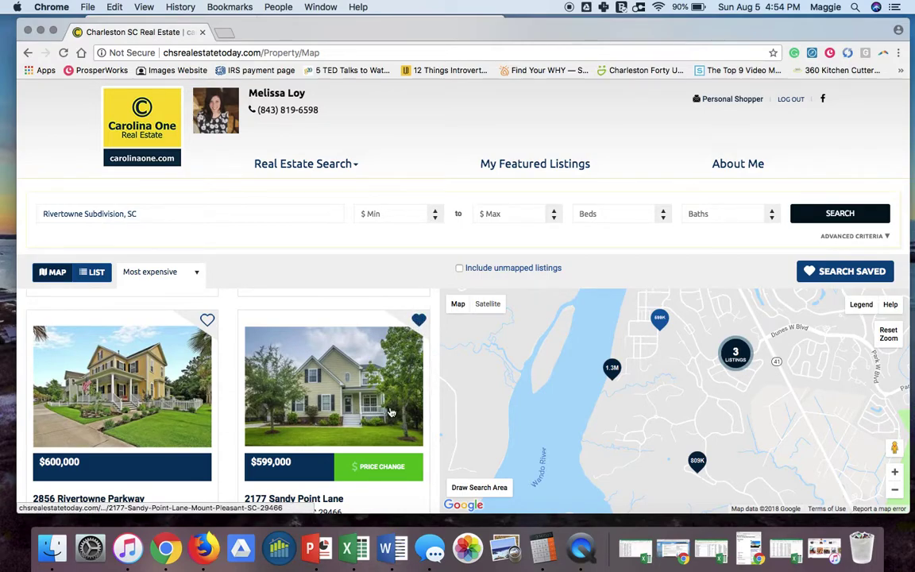
pyautogui.scroll(-1, 391, 412)
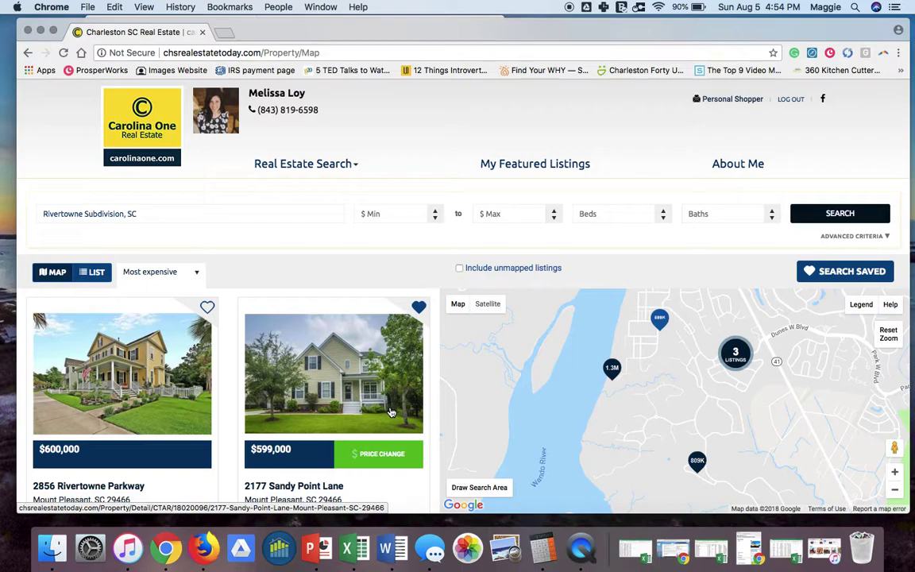
pyautogui.scroll(-5, 385, 409)
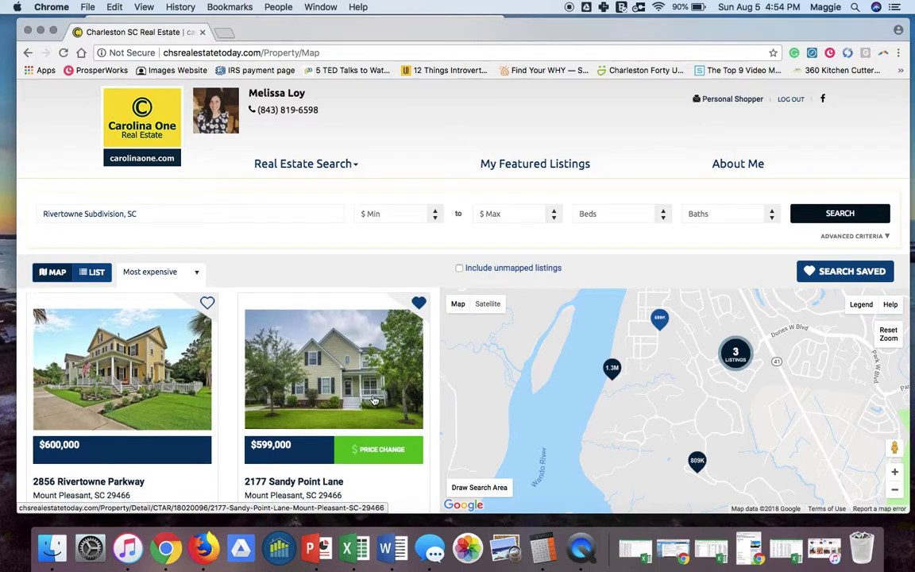
pyautogui.scroll(-4, 374, 400)
pyautogui.scroll(5, 374, 400)
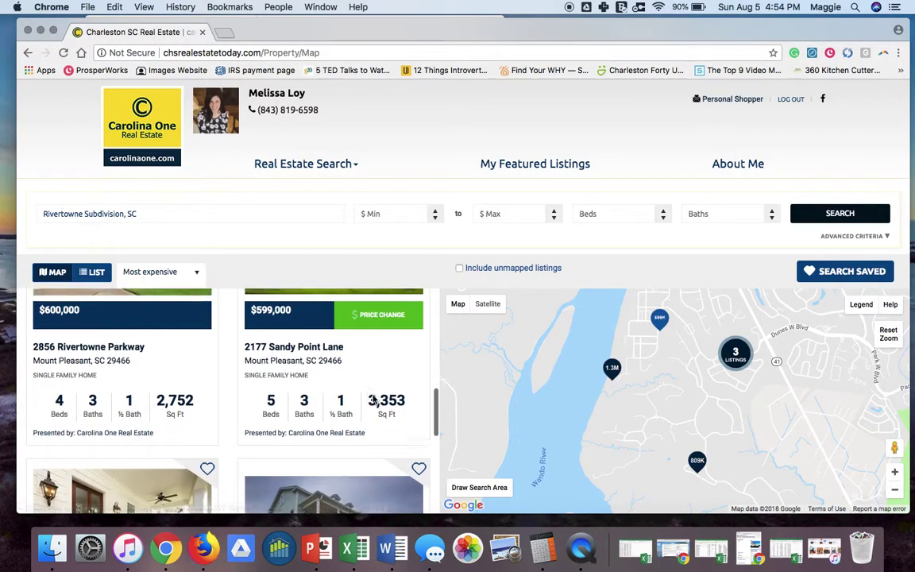
pyautogui.click(352, 355)
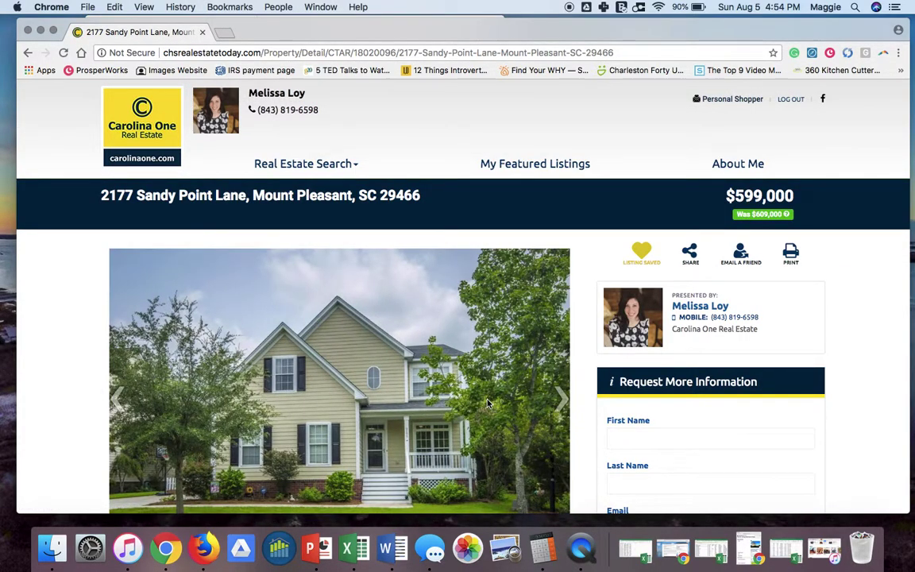
pyautogui.scroll(-3, 487, 404)
pyautogui.scroll(2, 488, 403)
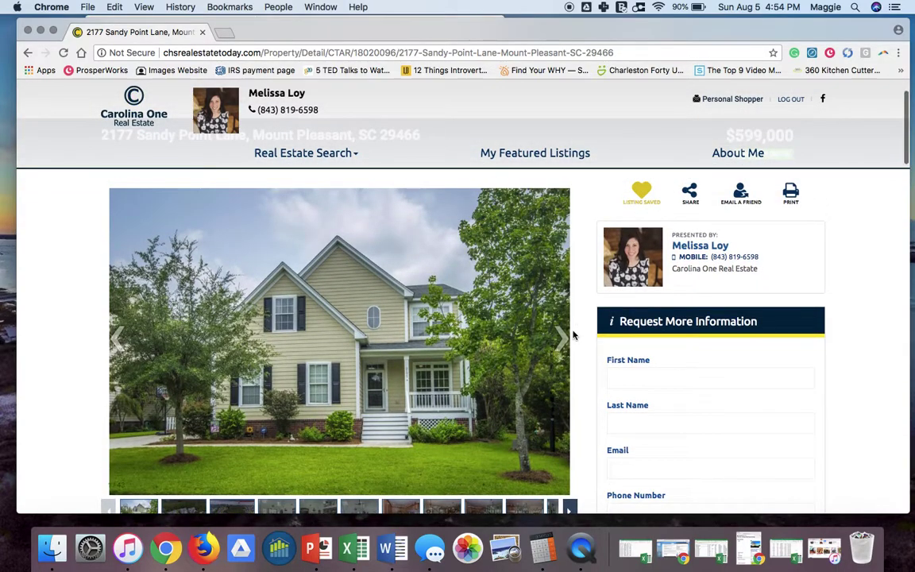
pyautogui.click(561, 339)
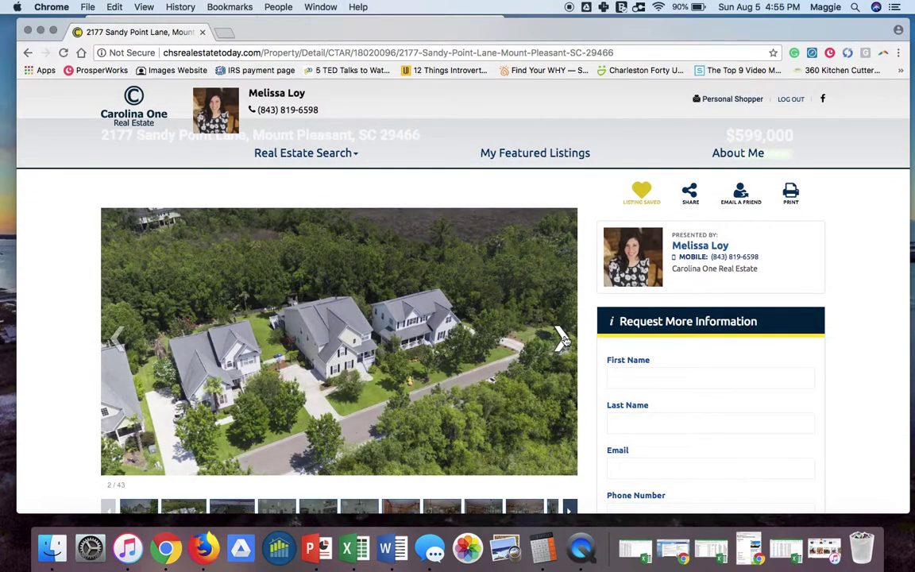
pyautogui.click(561, 339)
pyautogui.click(561, 339)
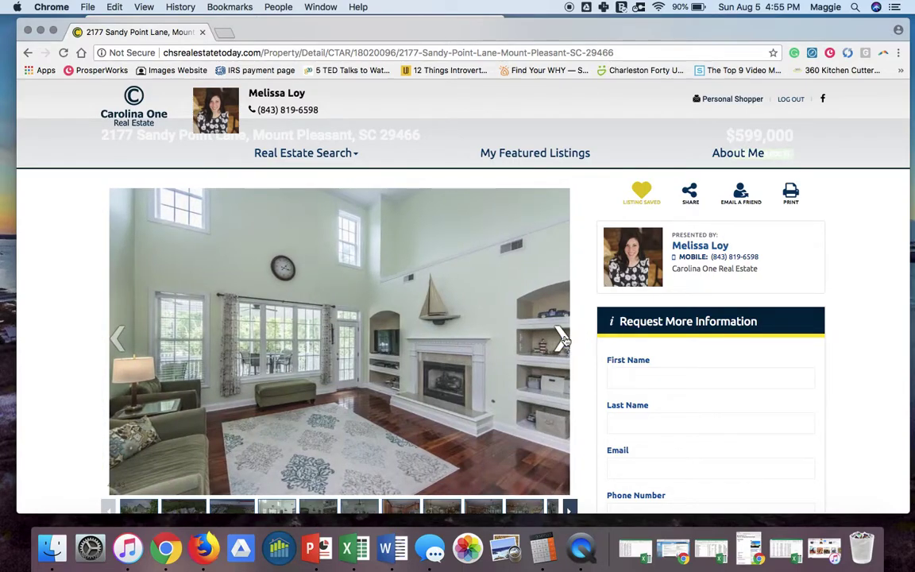
pyautogui.click(562, 338)
pyautogui.click(562, 338)
pyautogui.click(562, 339)
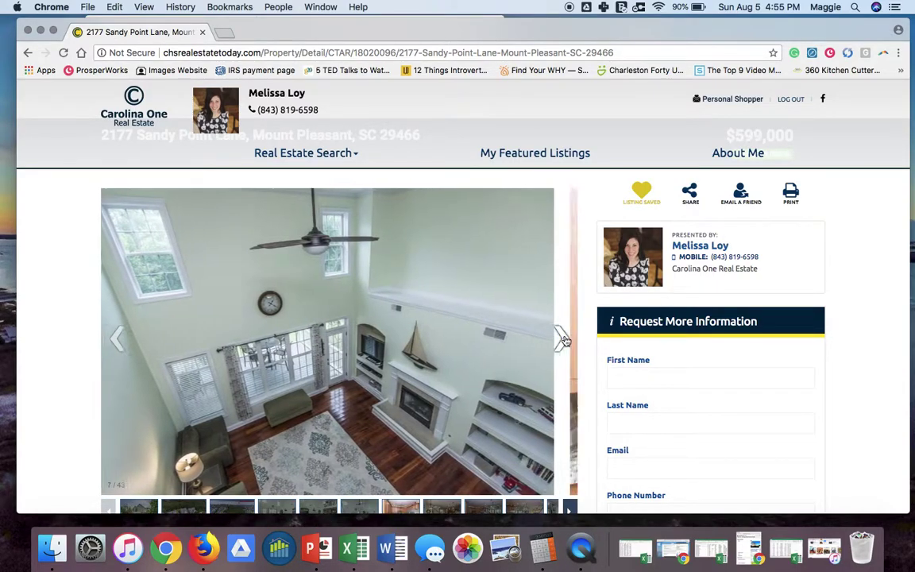
# Scroll down to the Mortgage Payment box showing the $2,738 monthly estimate.
pyautogui.scroll(-10, 583, 343)
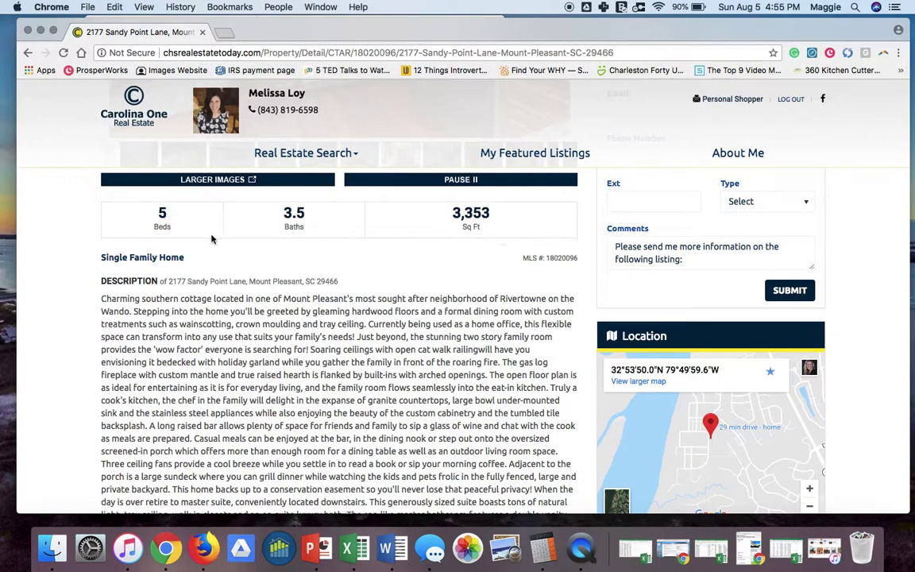
pyautogui.scroll(-3, 246, 370)
pyautogui.scroll(-10, 247, 371)
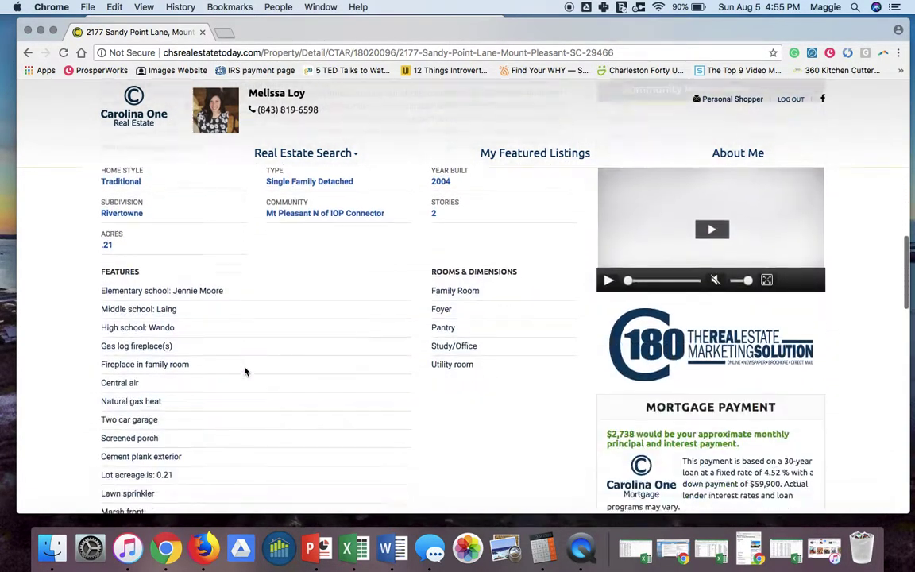
pyautogui.scroll(-2, 568, 429)
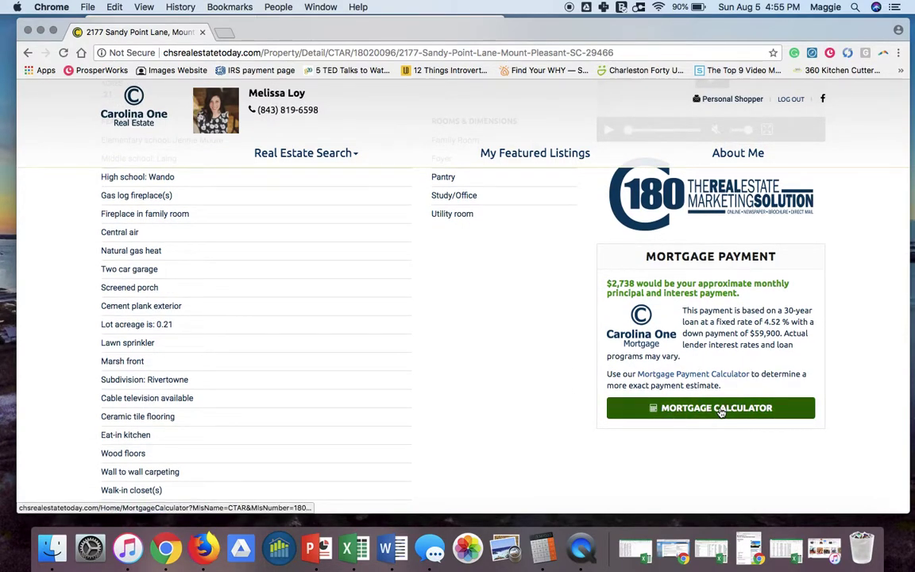
pyautogui.moveTo(618, 283); pyautogui.dragTo(759, 297)
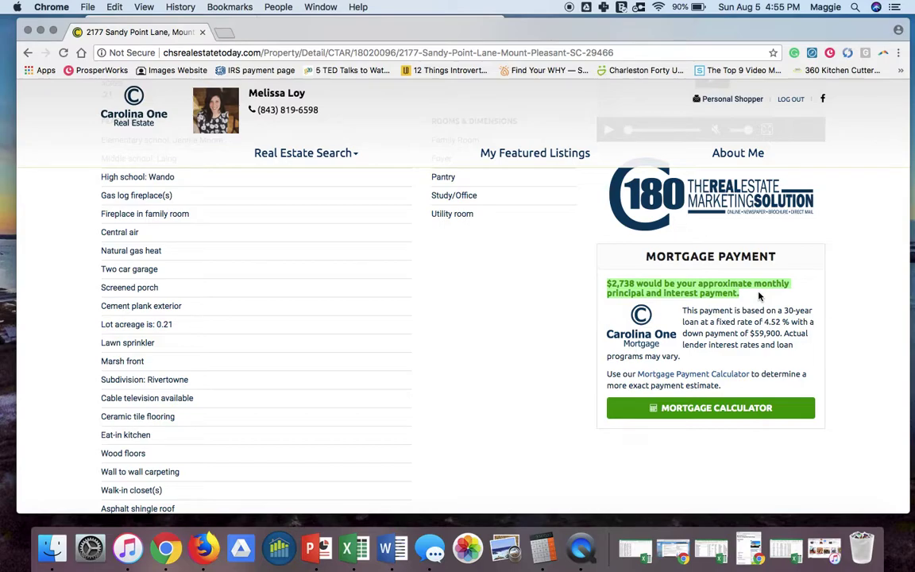
pyautogui.click(778, 334)
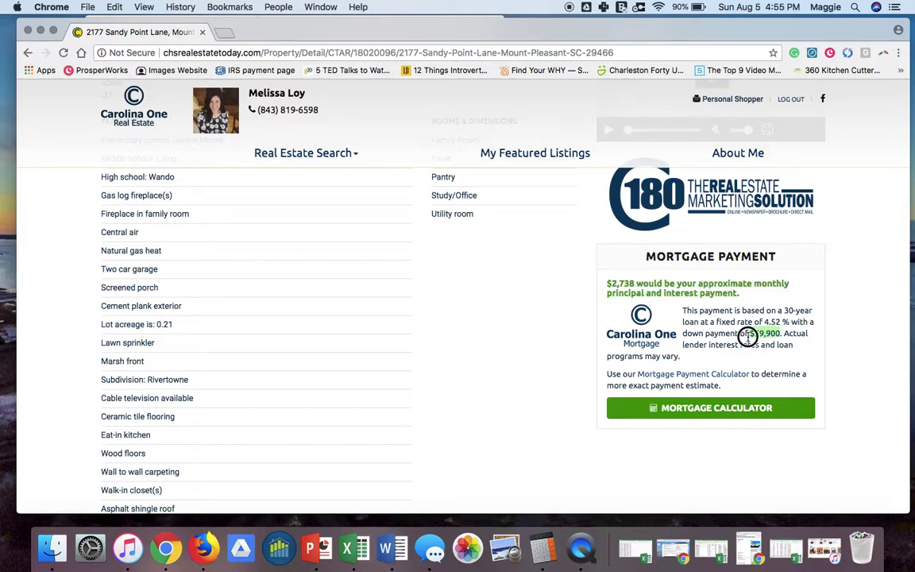
# Open the mortgage calculator and set the down payment to 30%.
pyautogui.click(688, 408)
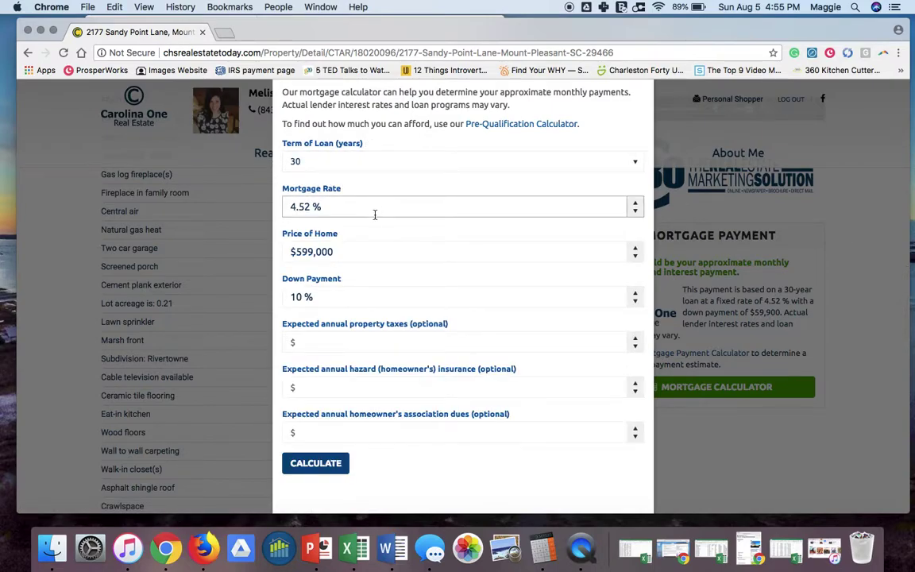
pyautogui.click(339, 297)
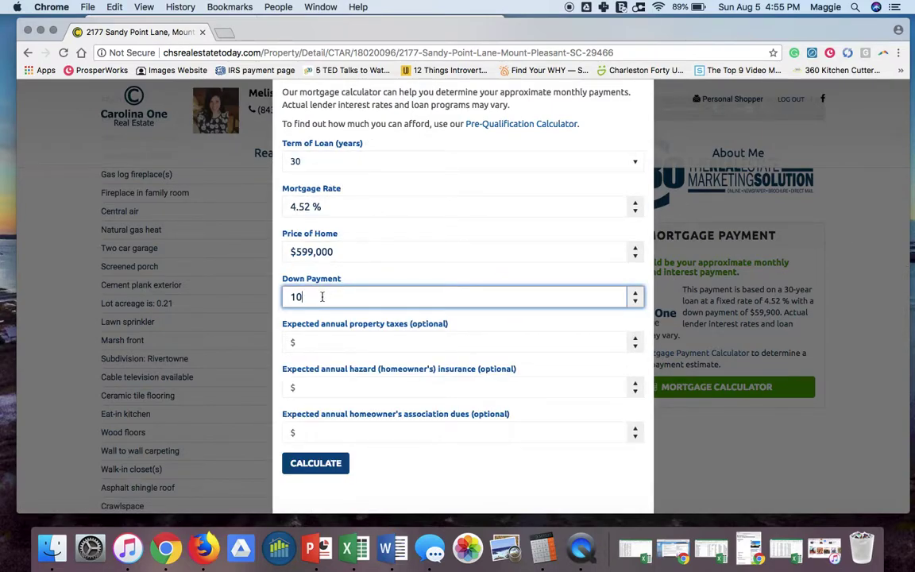
pyautogui.write('0000')
pyautogui.press('Tab')
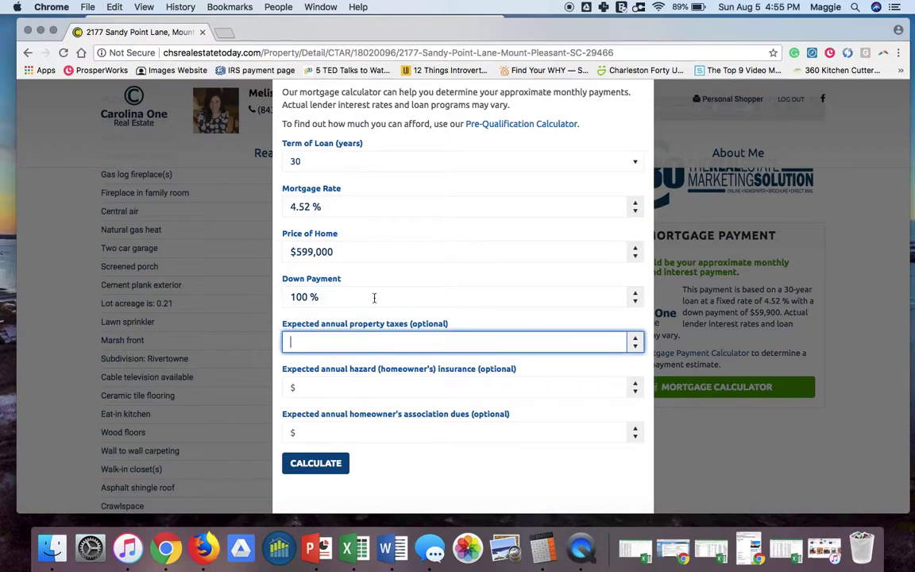
pyautogui.click(636, 294)
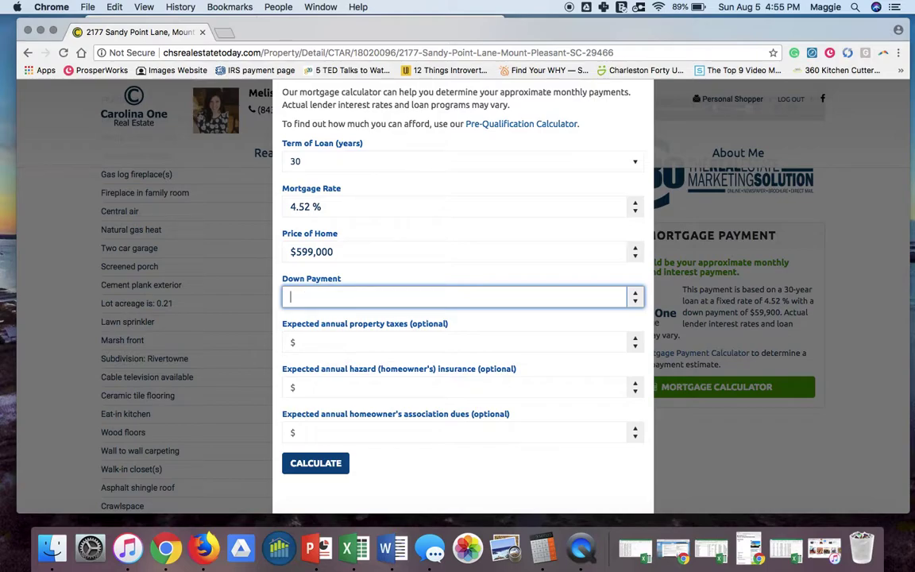
pyautogui.write('30')
pyautogui.press('Tab')
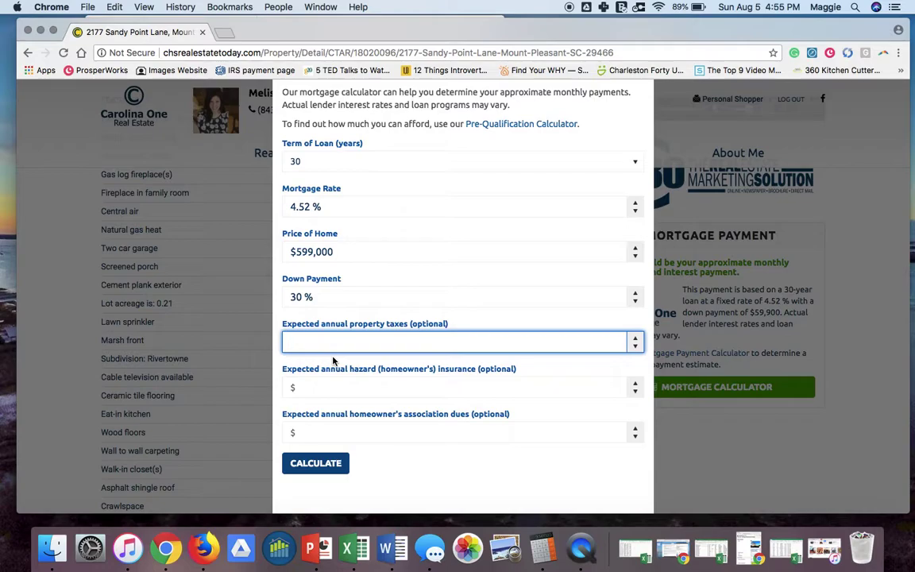
# Enter $4,500 hazard insurance and $750 HOA dues, then calculate the $2,942.02 monthly payment.
pyautogui.write('4500')
pyautogui.press('Tab')
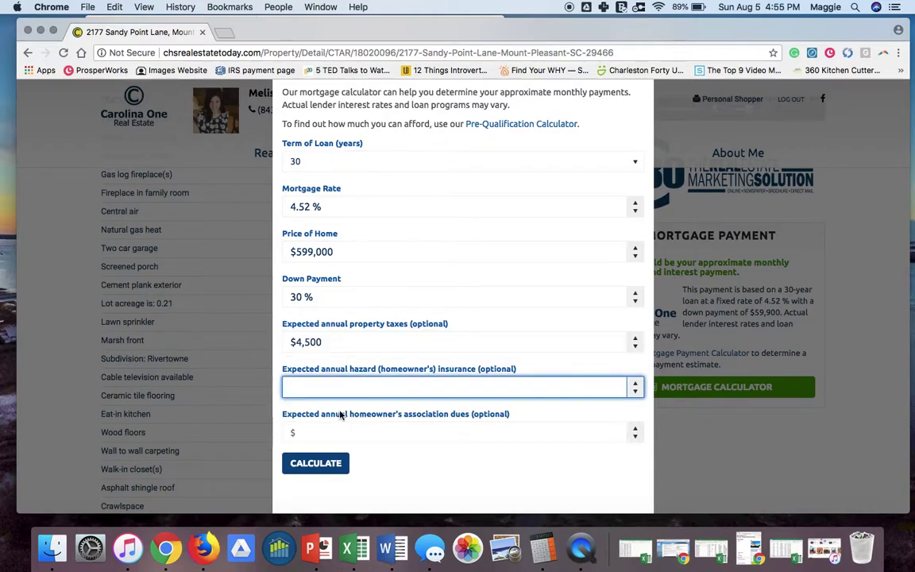
pyautogui.write('4500')
pyautogui.press('Tab')
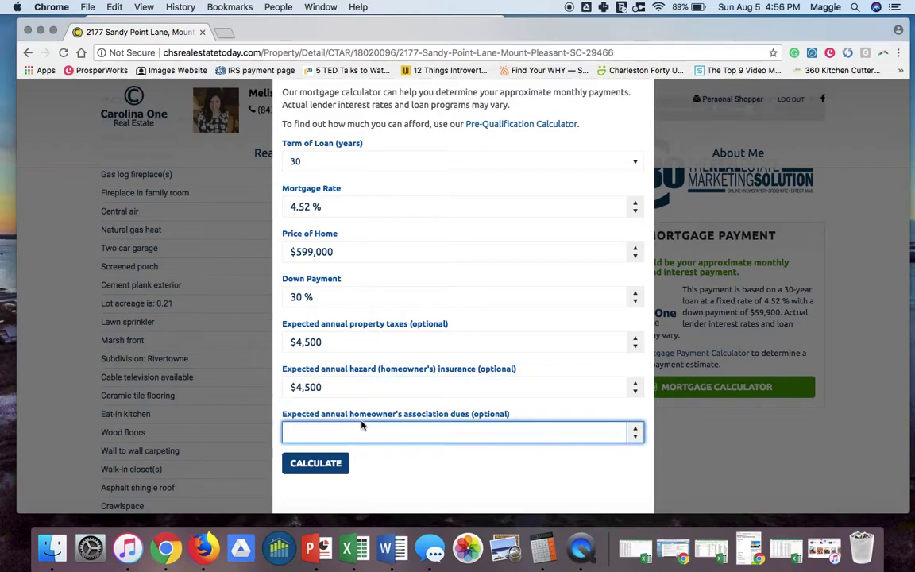
pyautogui.write('750')
pyautogui.press('Tab')
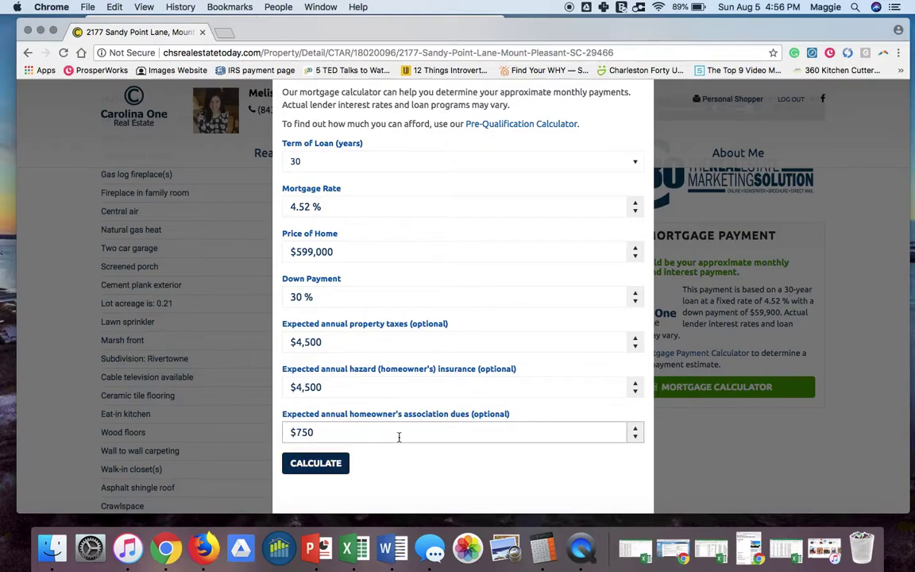
pyautogui.scroll(-3, 397, 429)
pyautogui.click(321, 383)
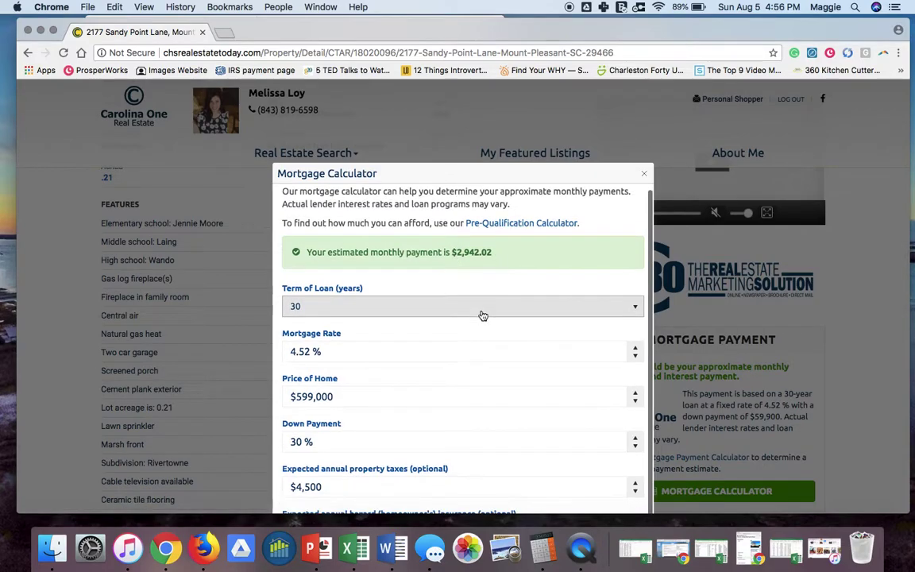
pyautogui.scroll(-3, 559, 224)
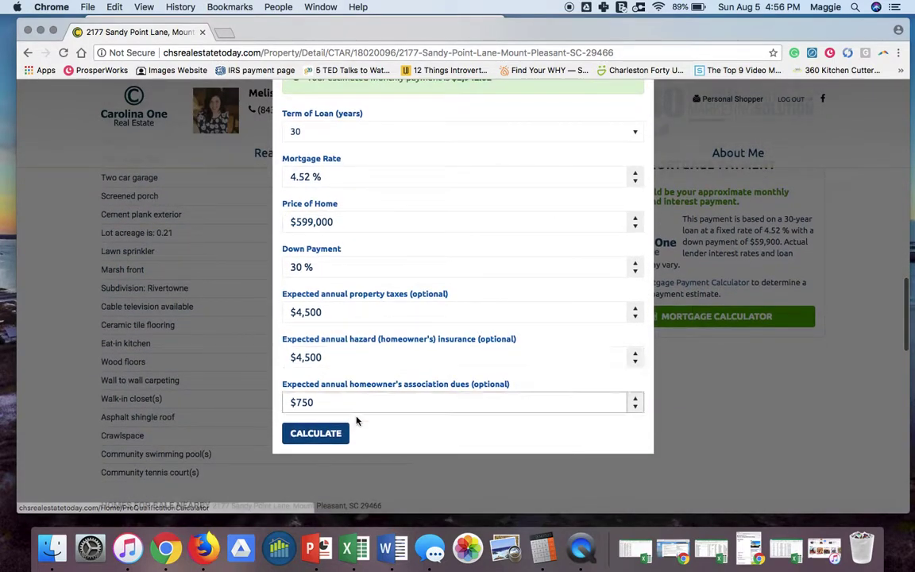
pyautogui.scroll(4, 614, 392)
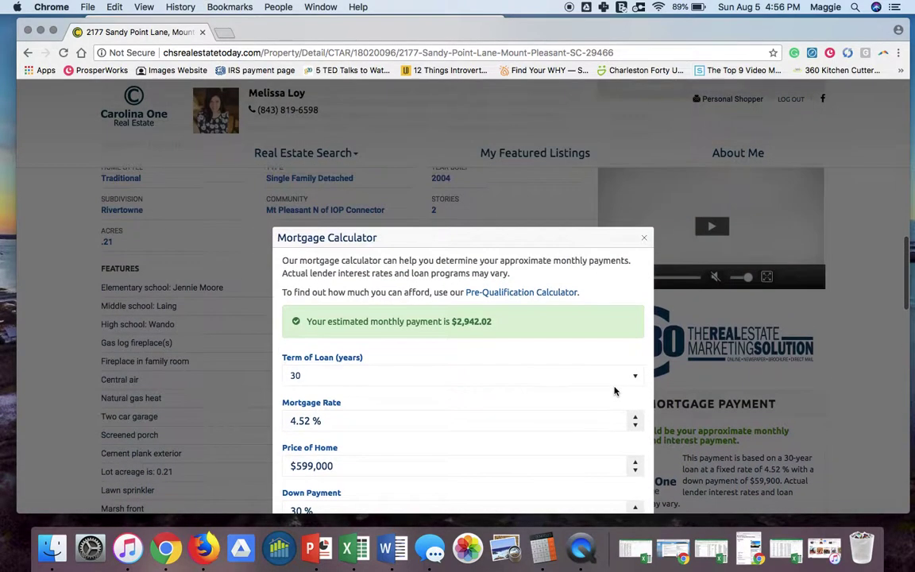
pyautogui.click(646, 238)
pyautogui.scroll(10, 579, 320)
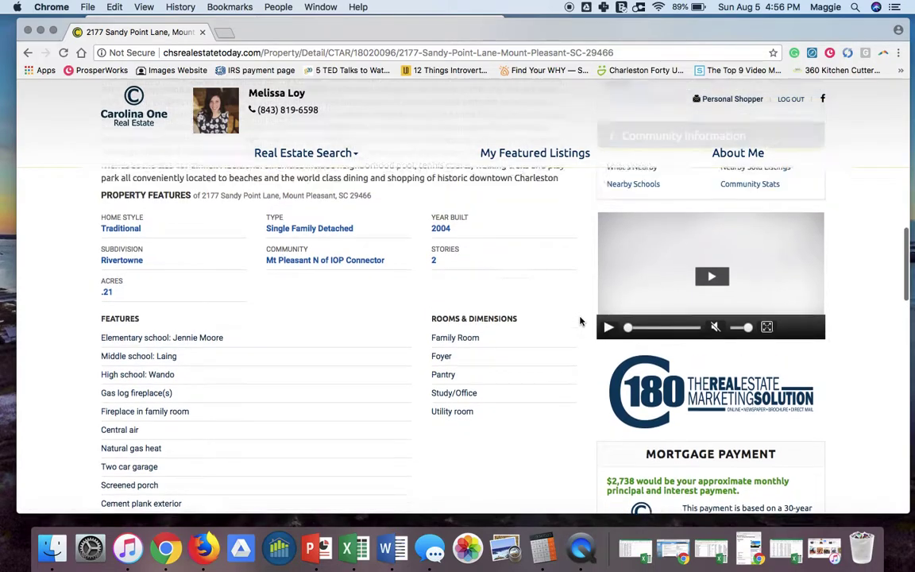
pyautogui.scroll(5, 580, 321)
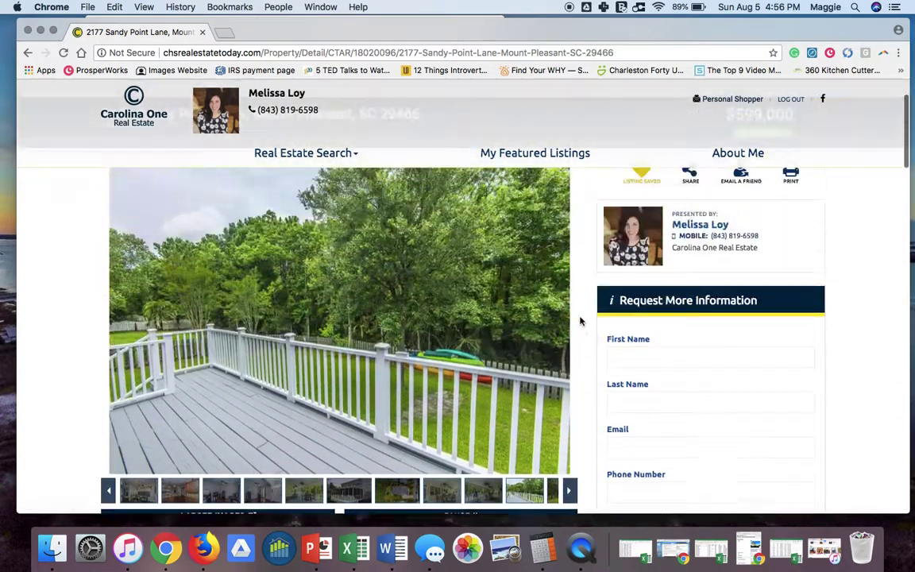
pyautogui.scroll(-3, 681, 397)
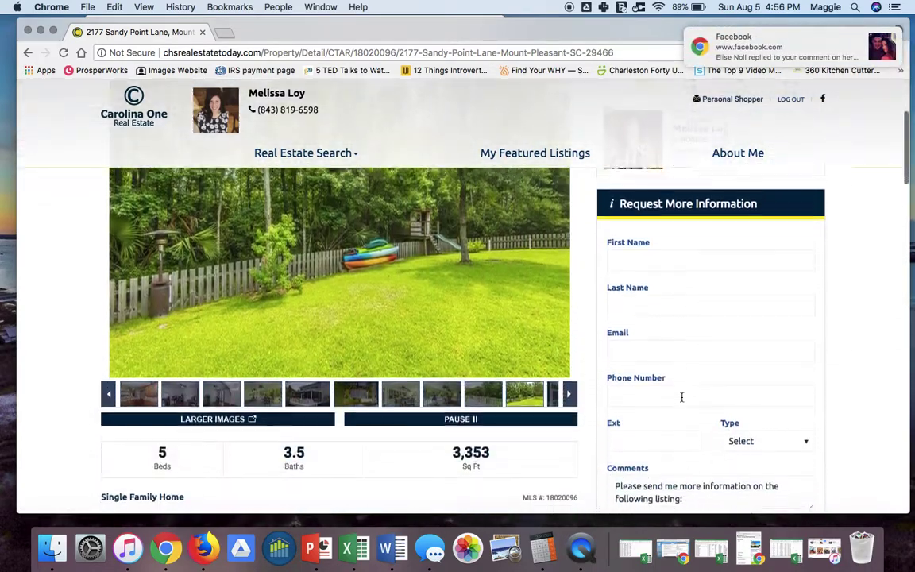
pyautogui.scroll(4, 681, 397)
pyautogui.scroll(1, 682, 397)
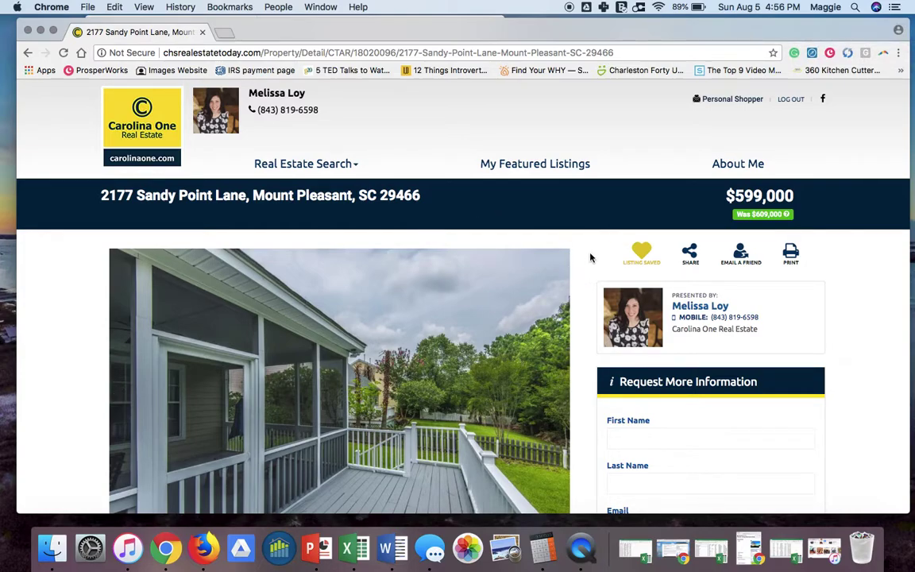
pyautogui.scroll(-5, 590, 256)
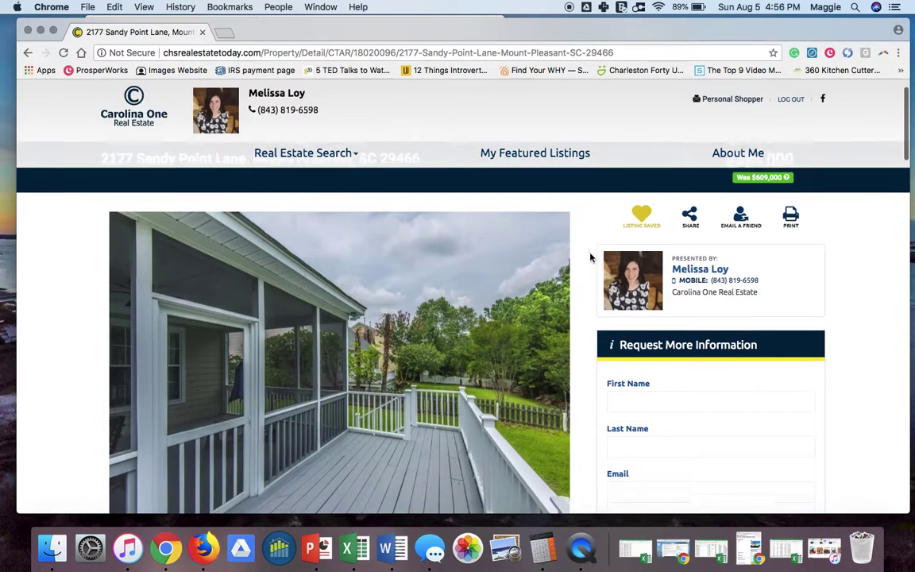
pyautogui.scroll(5, 590, 256)
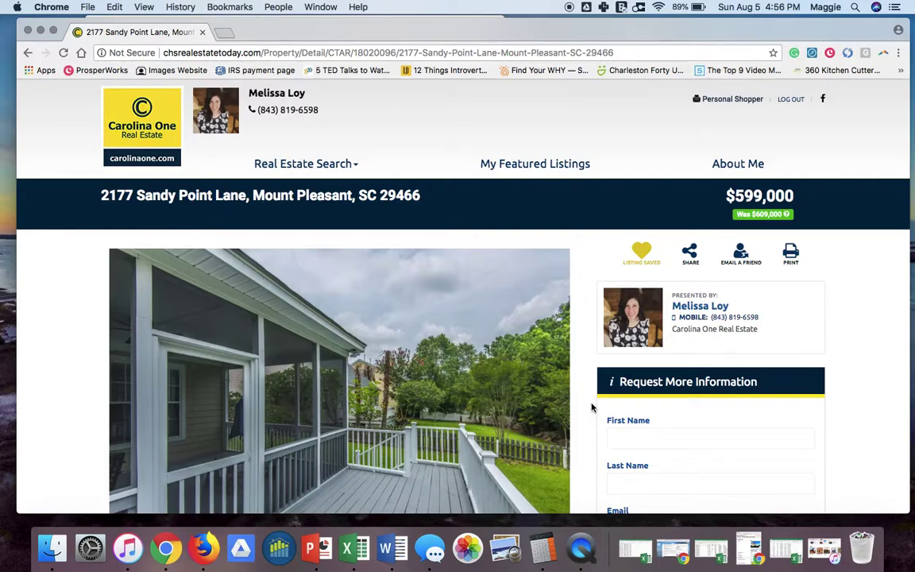
pyautogui.scroll(-5, 591, 407)
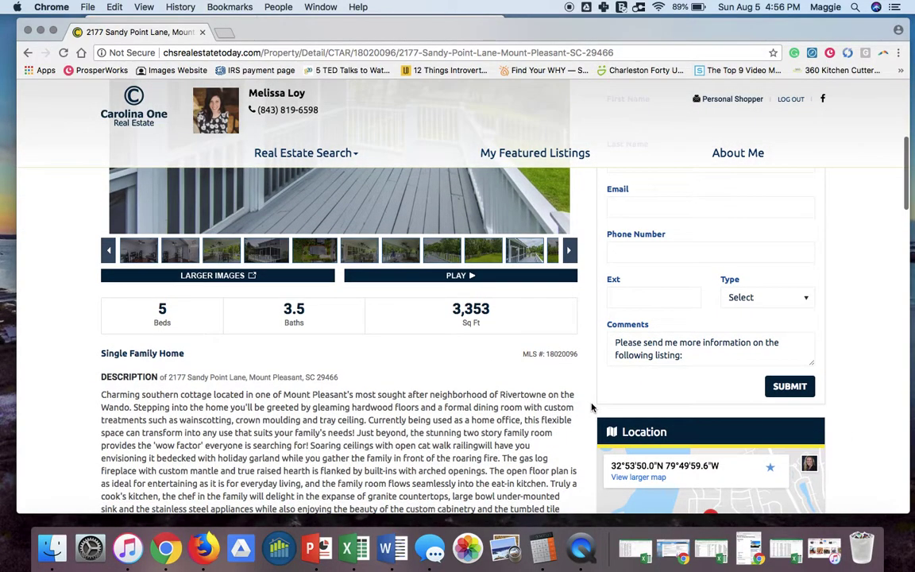
pyautogui.scroll(6, 591, 406)
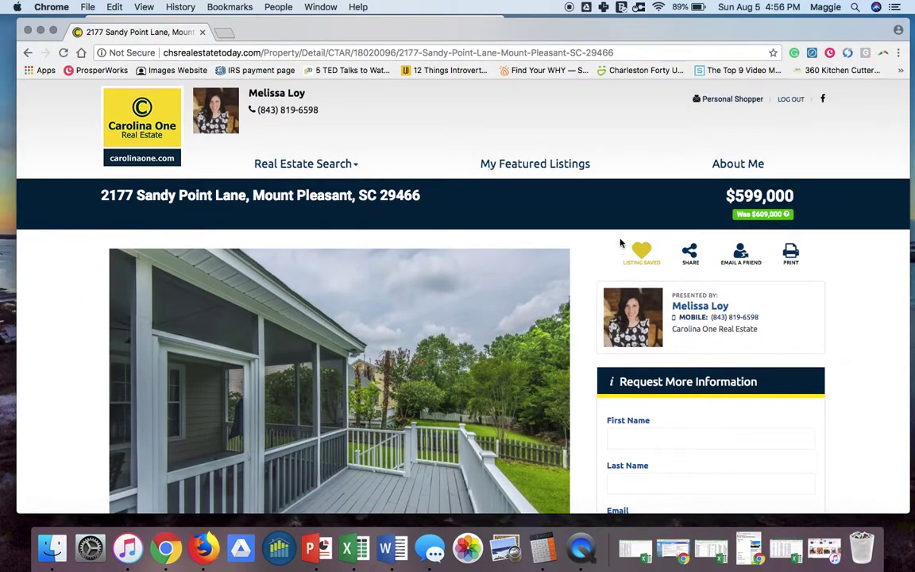
pyautogui.click(721, 105)
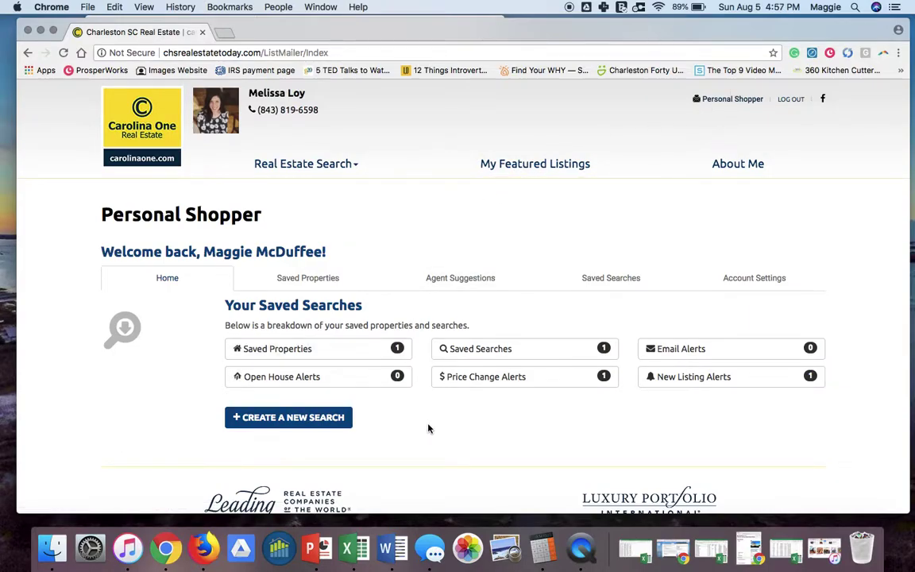
pyautogui.scroll(-5, 425, 425)
pyautogui.scroll(4, 428, 429)
pyautogui.scroll(1, 428, 429)
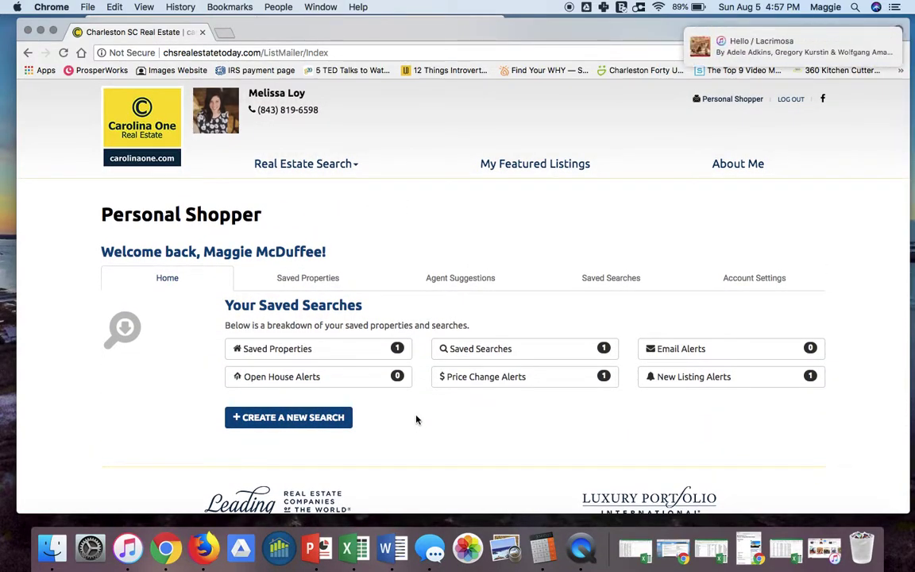
pyautogui.click(304, 285)
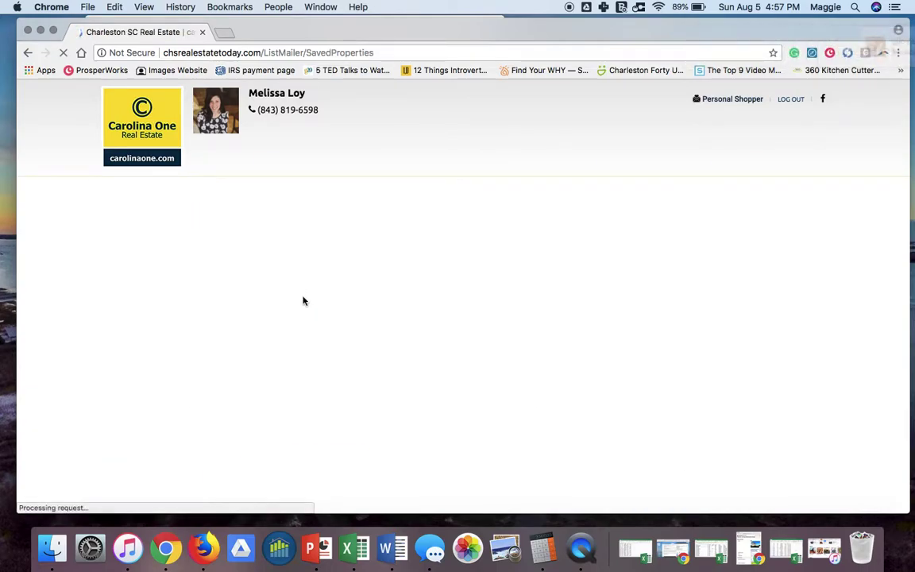
pyautogui.scroll(-2, 345, 435)
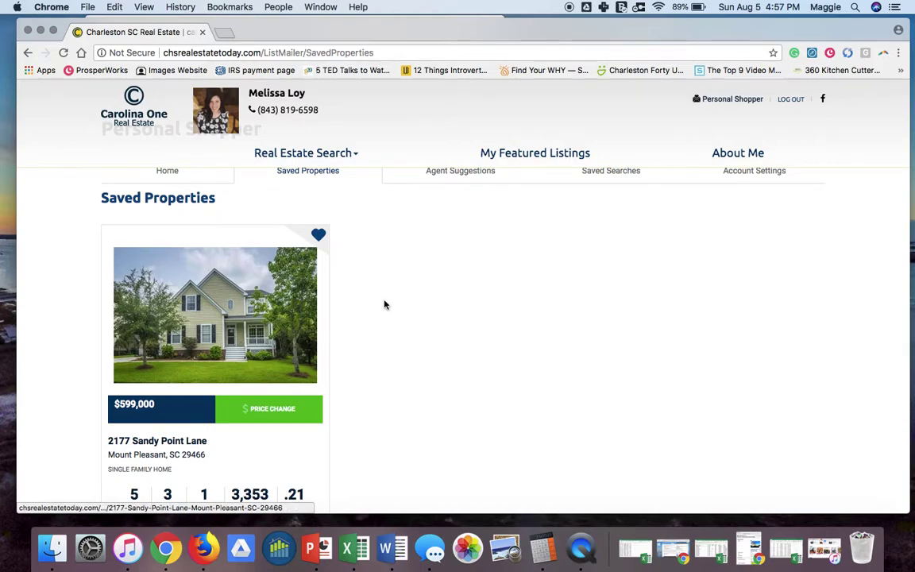
pyautogui.scroll(2, 383, 304)
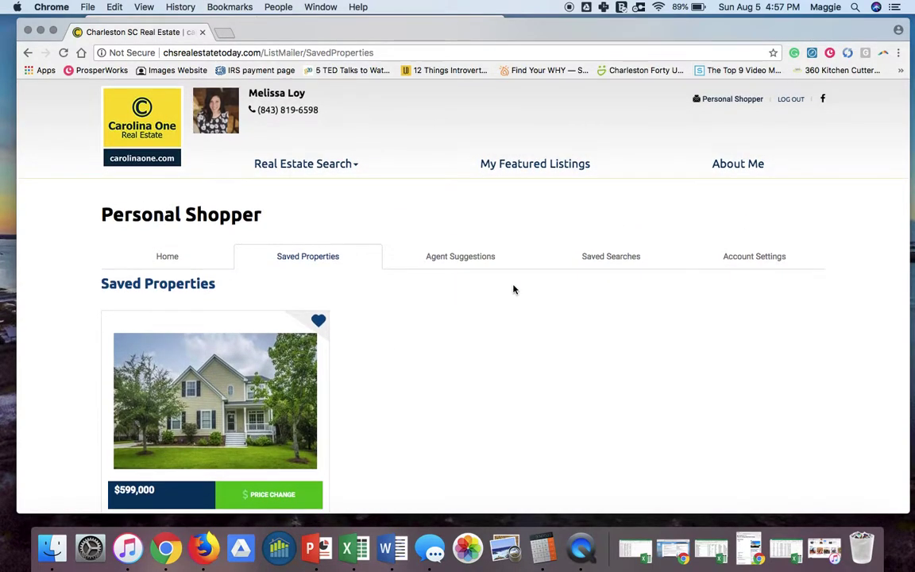
# Show the Saved Searches list containing 'Rivertowne homes over 2500 SF'.
pyautogui.click(610, 259)
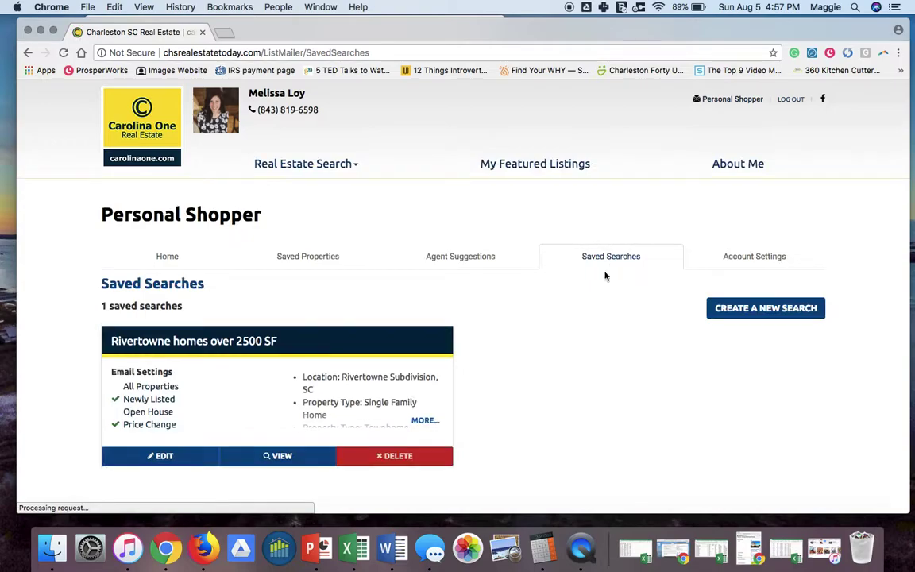
pyautogui.moveTo(332, 422)
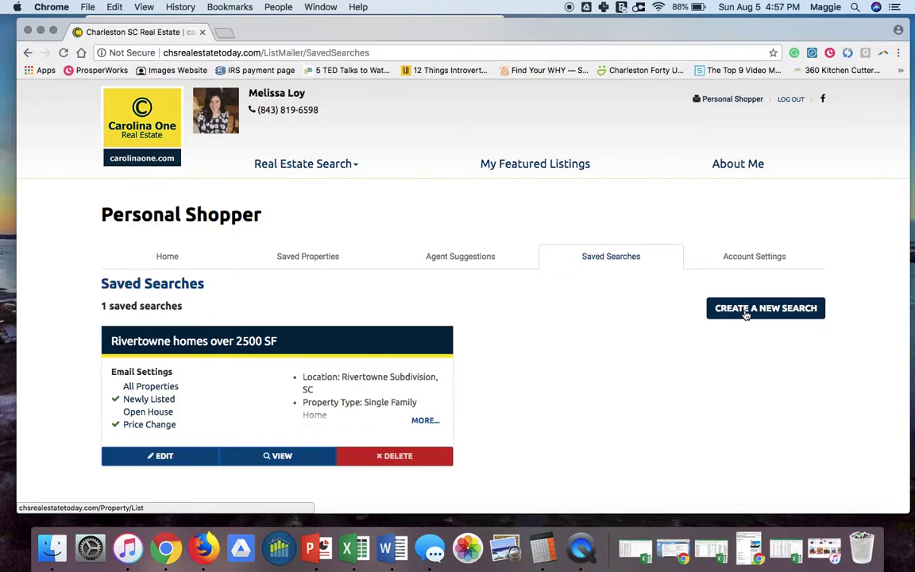
# Show Agent Suggestions and confirm no properties have been suggested yet.
pyautogui.click(457, 267)
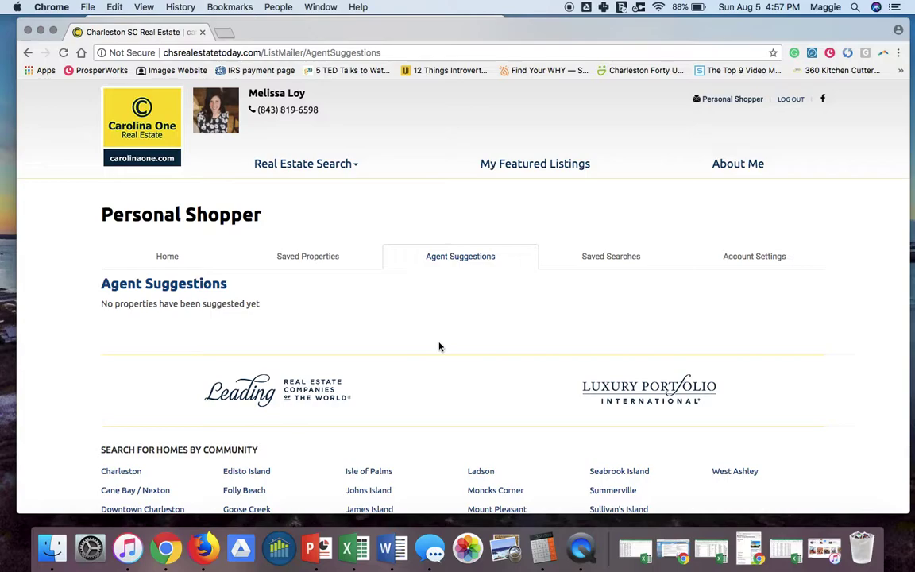
pyautogui.scroll(-5, 439, 346)
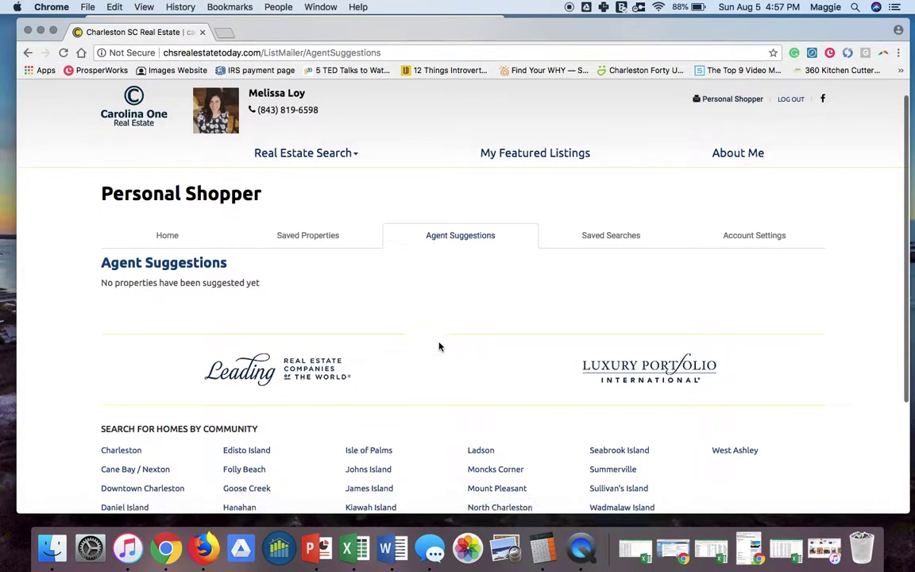
pyautogui.scroll(5, 439, 347)
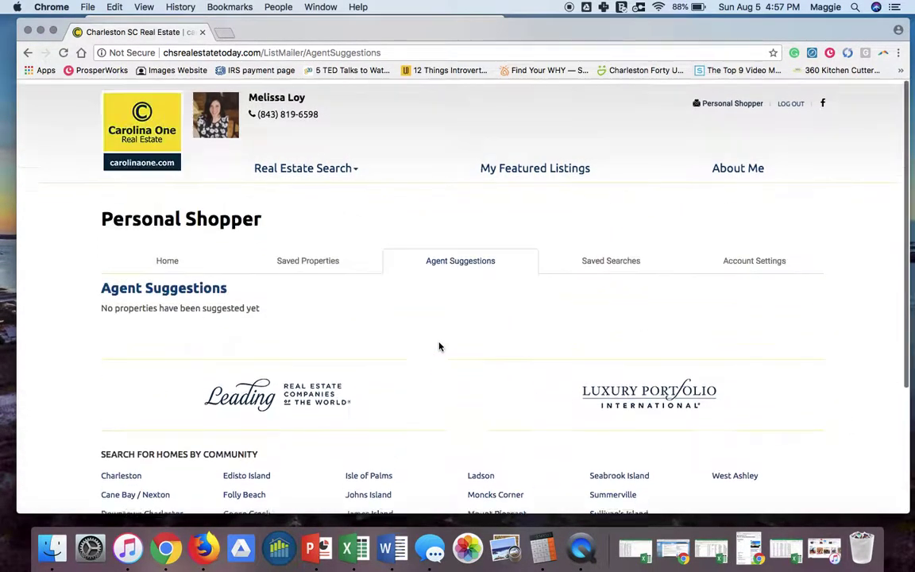